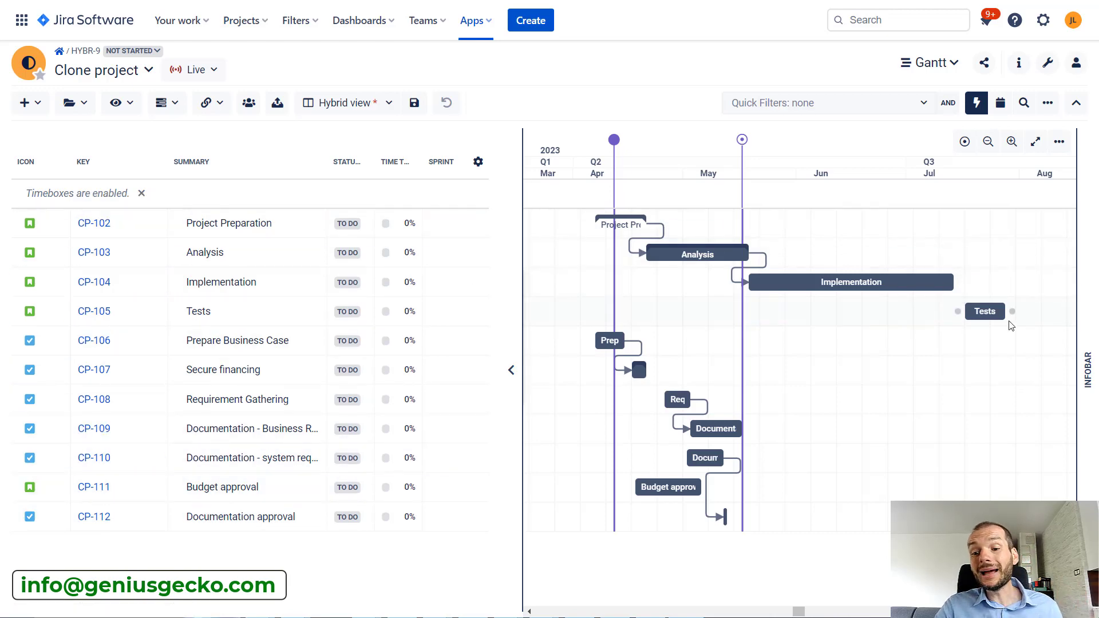
Create a basic task with the summary "Phase 1", starting and ending on 17/May/23.
mouse_move(708, 266)
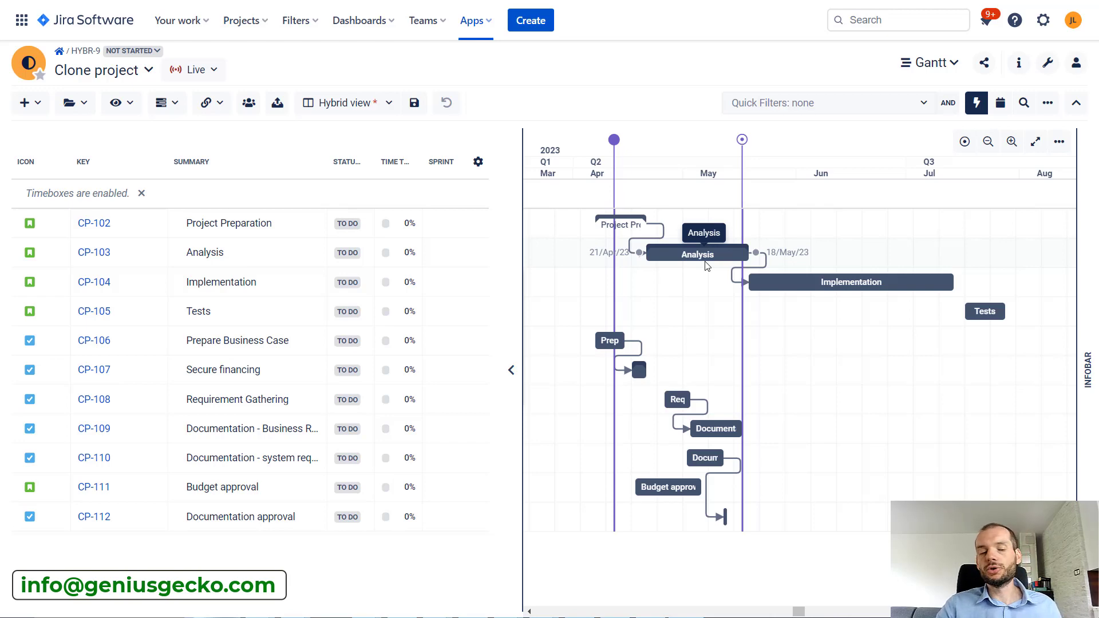
mouse_move(540, 335)
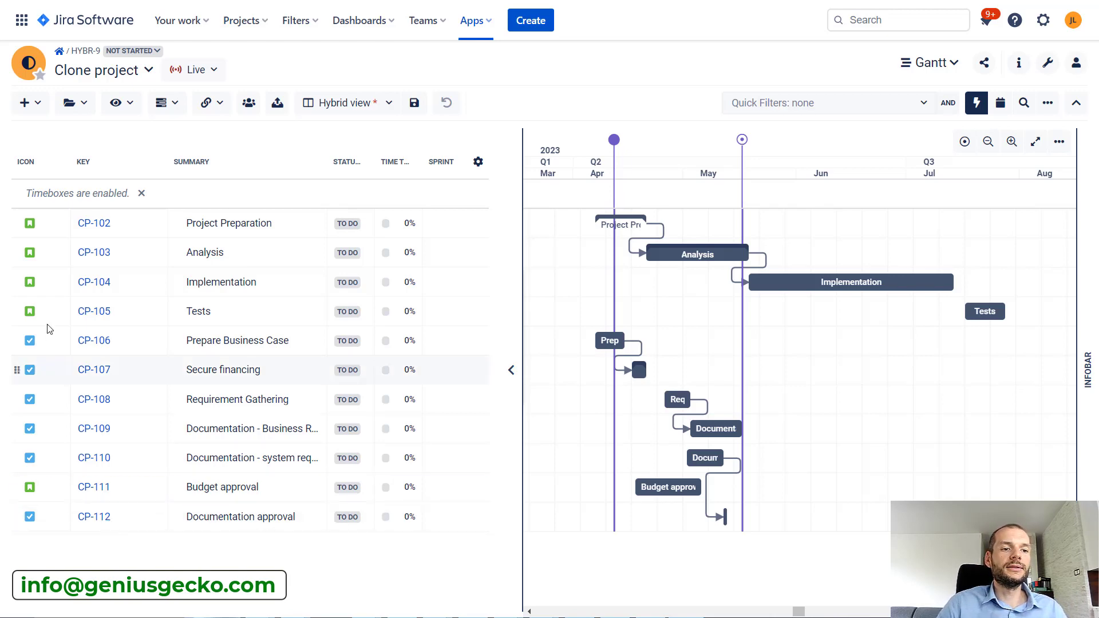
left_click(41, 112)
mouse_move(57, 133)
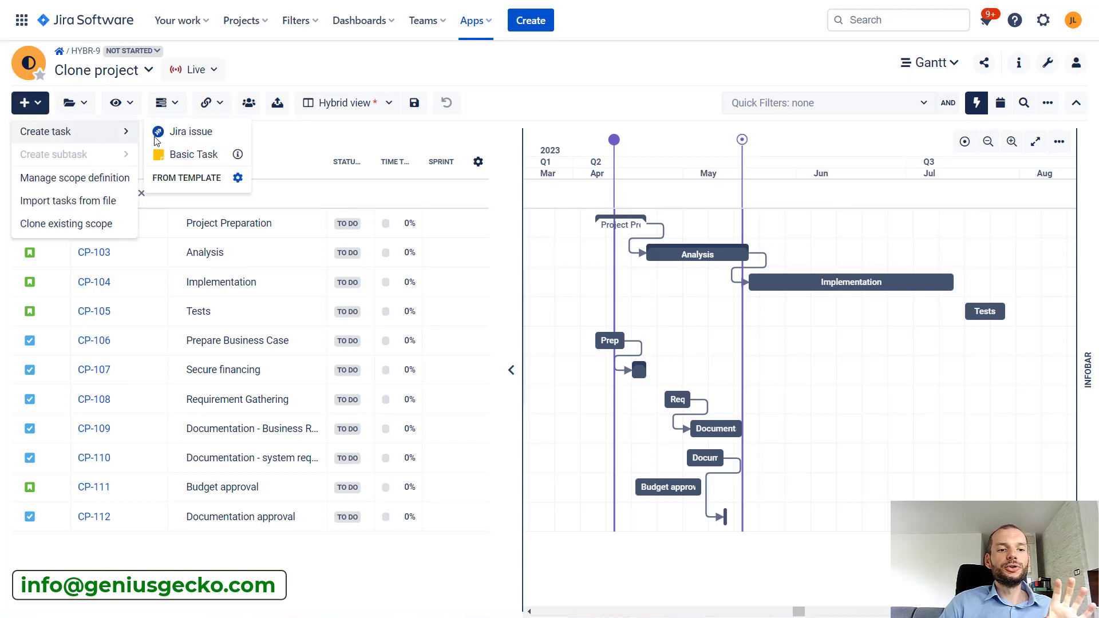
left_click(207, 152)
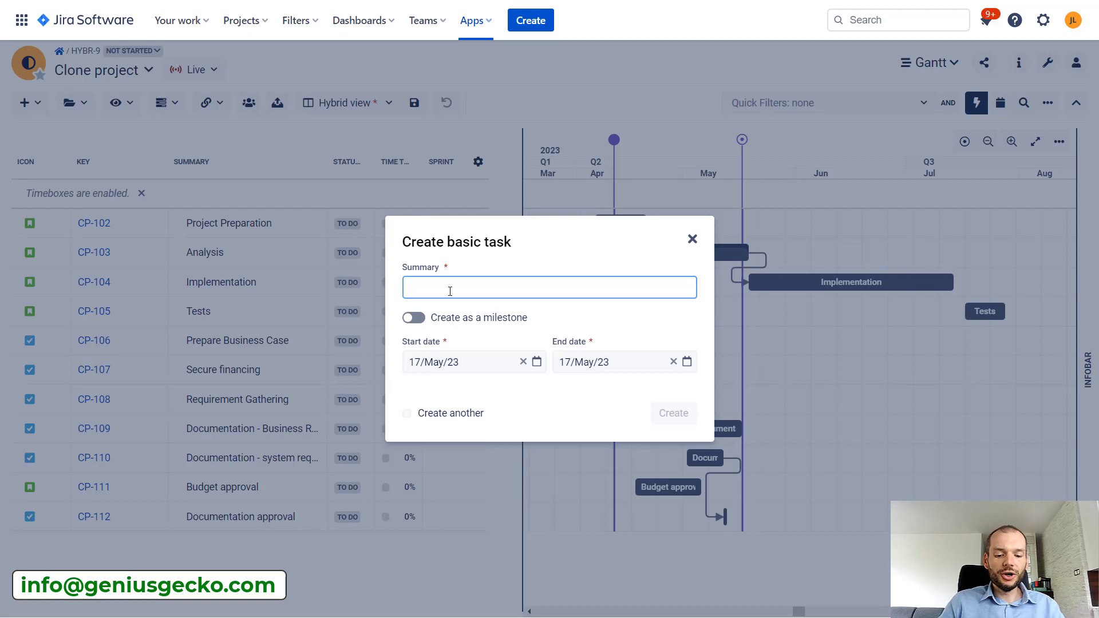
type("Phase 1")
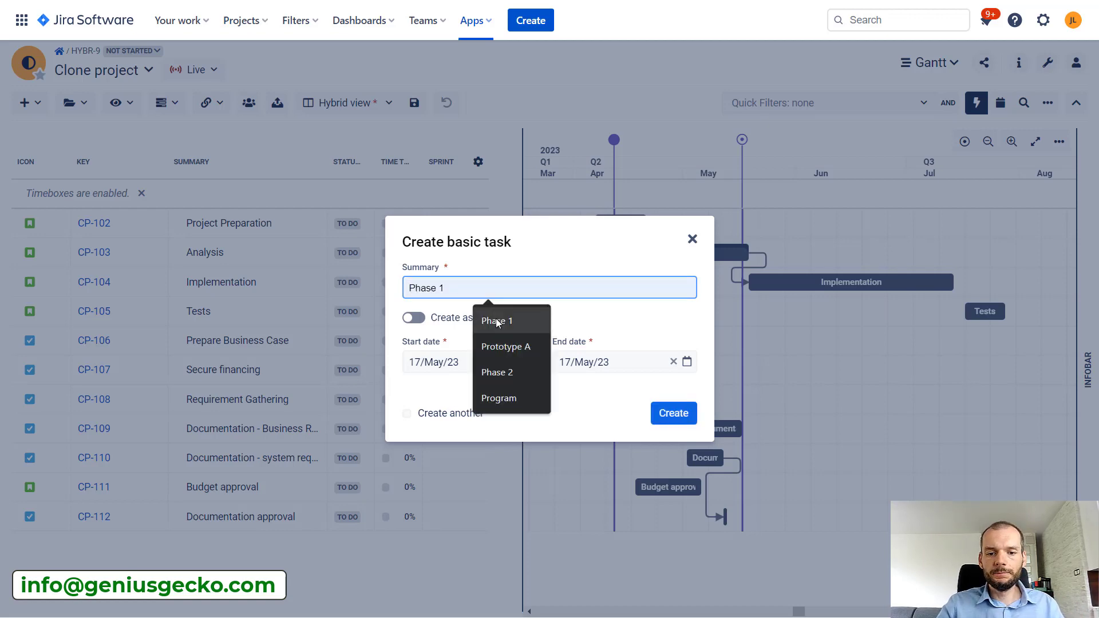
left_click(496, 319)
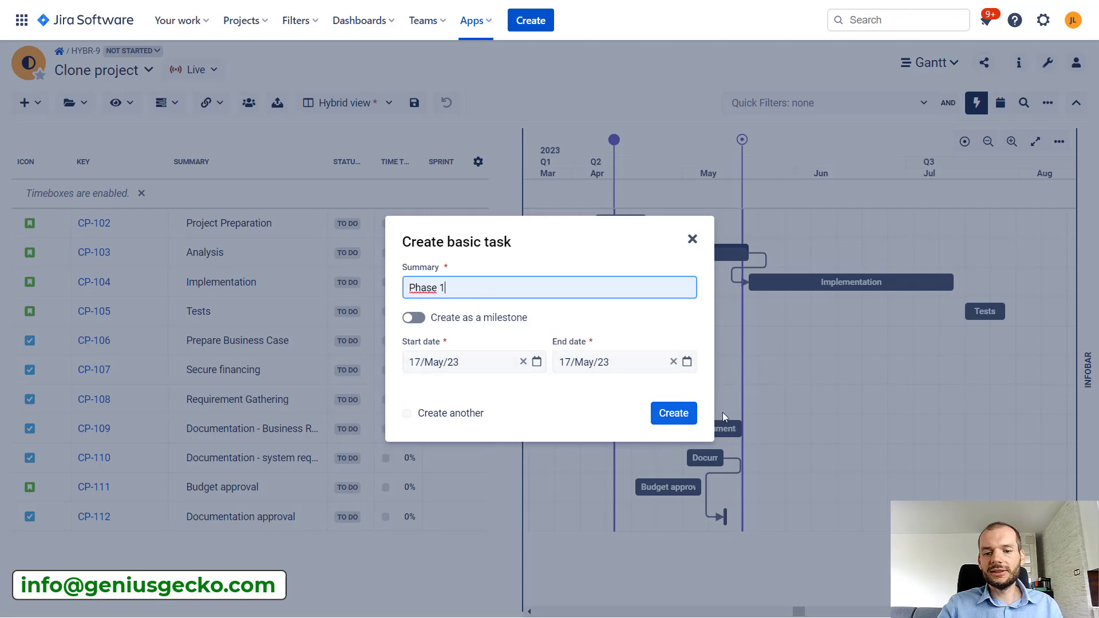
left_click(681, 416)
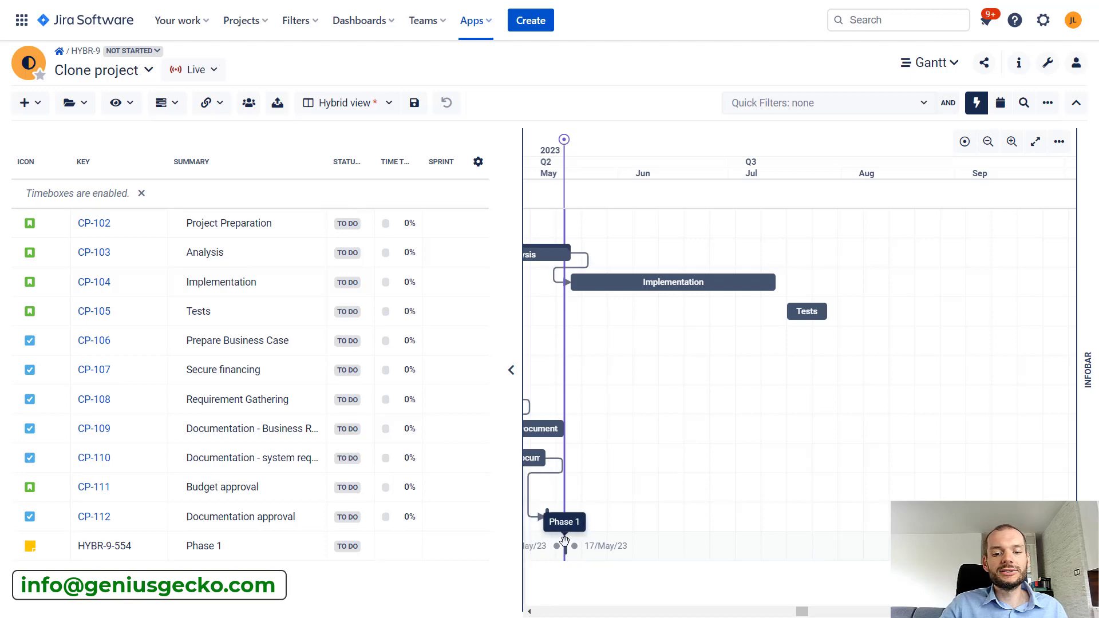
Extend the Phase 1 bar on the timeline so that it ends on 14/Jun/23.
left_click_drag(574, 545, 670, 545)
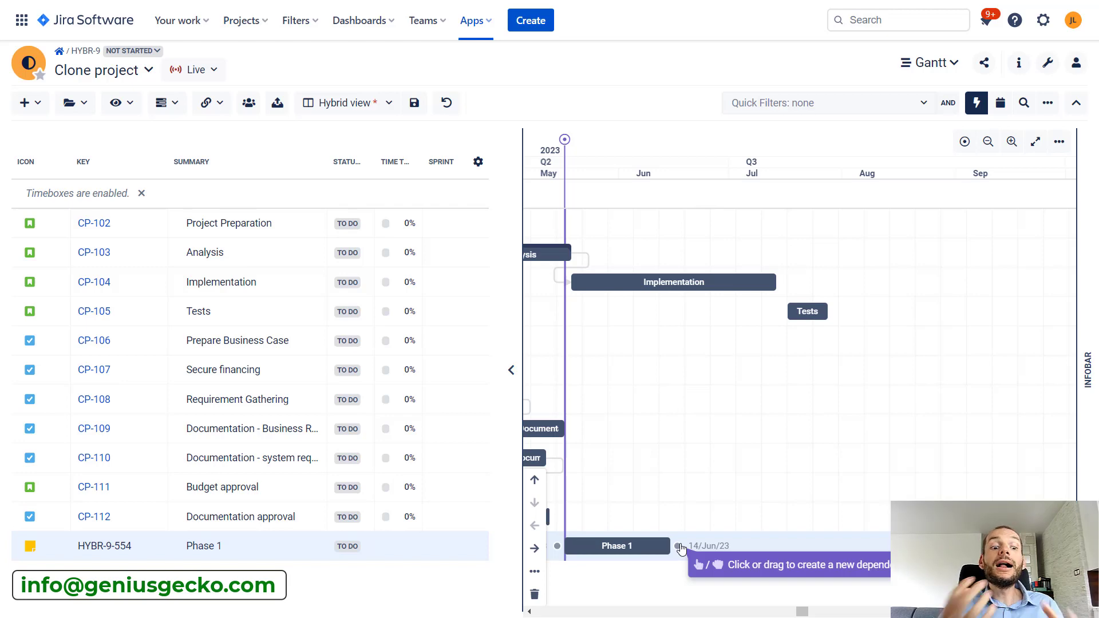
triple_click(104, 547)
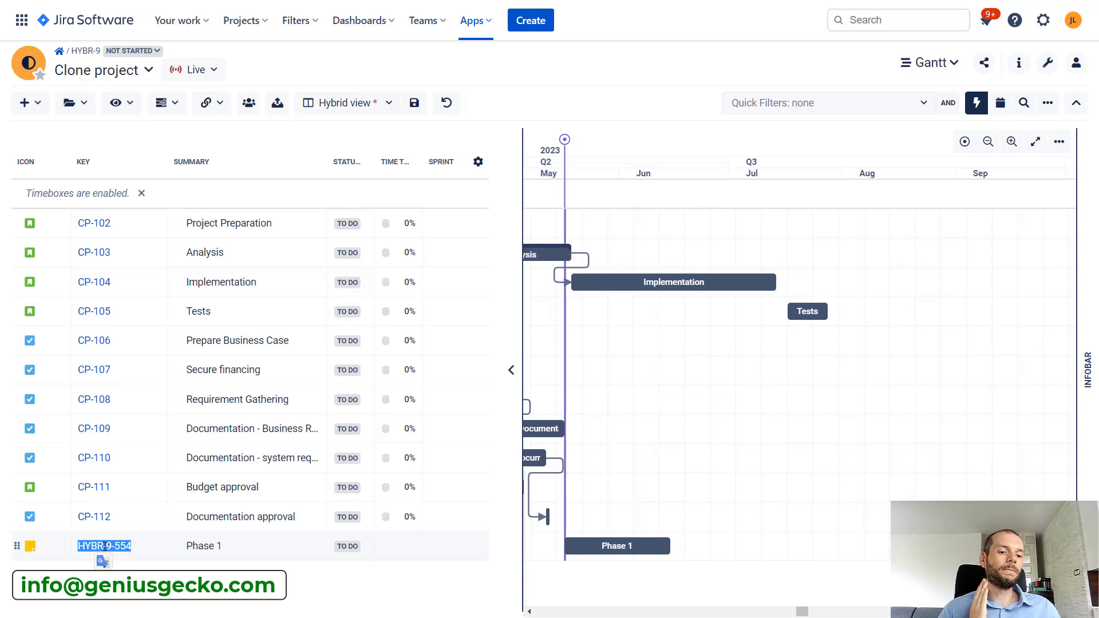
left_click(581, 139)
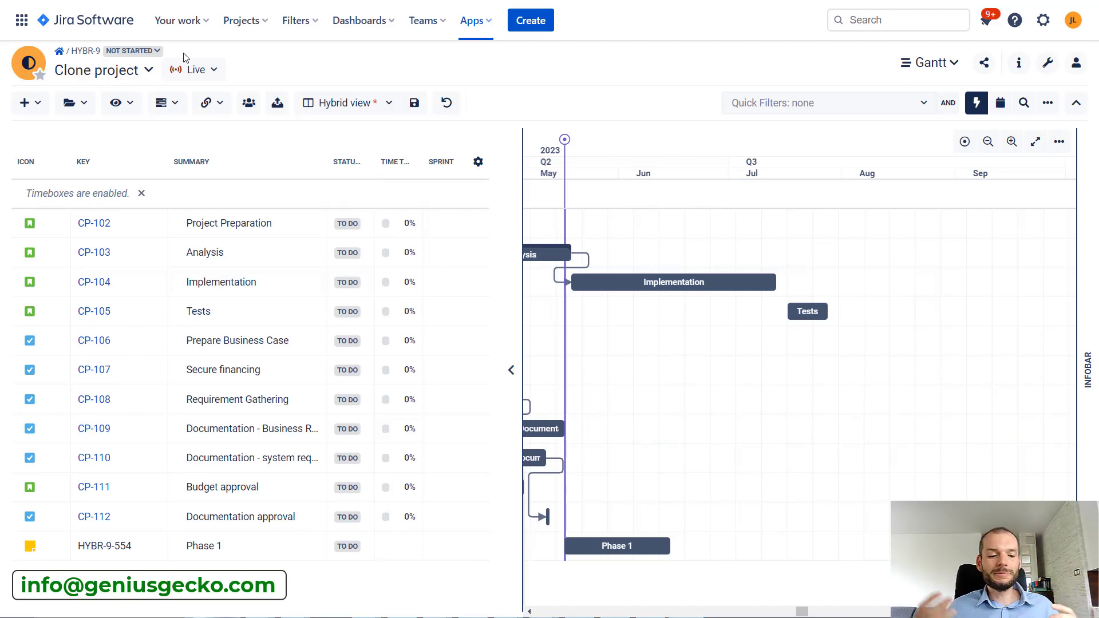
Create a basic task named "Phase 2" with the option to create another one enabled.
left_click(25, 102)
mouse_move(57, 134)
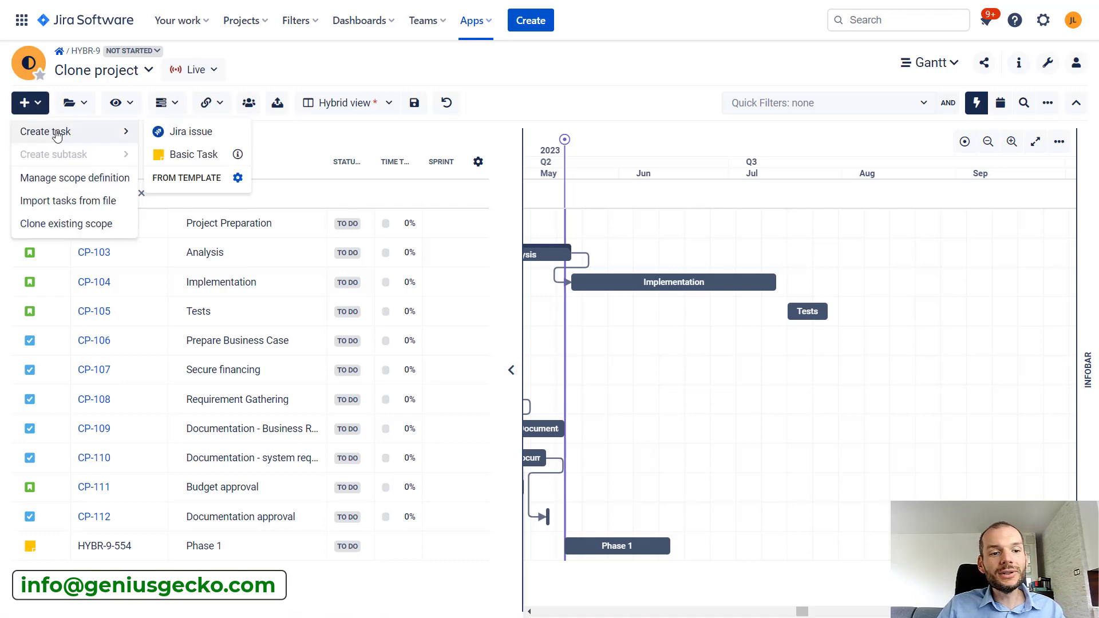
left_click(189, 154)
type("Phase 2")
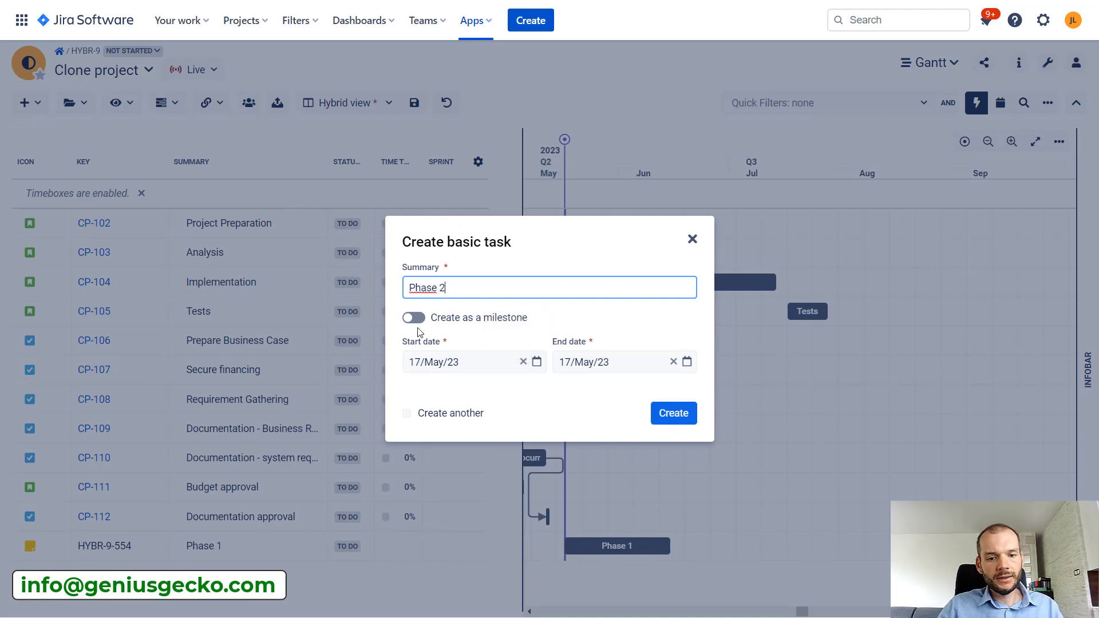
left_click(407, 414)
left_click(658, 414)
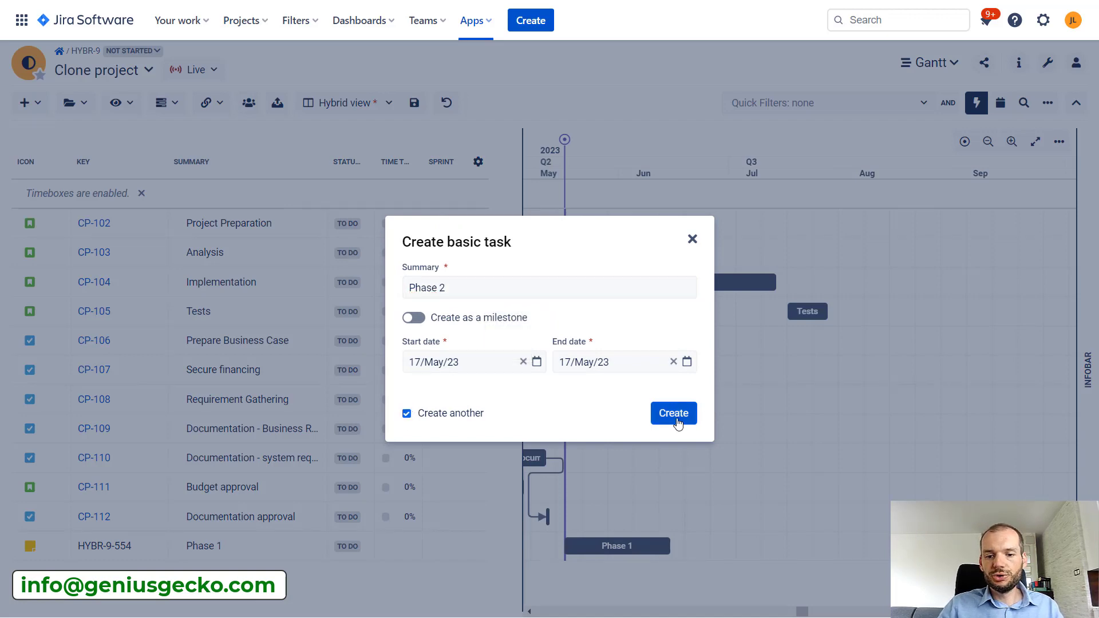
Create two more basic tasks named "Task 1" and "Task 2", ending the repeated creation with the second.
left_click(494, 305)
type("Task 1")
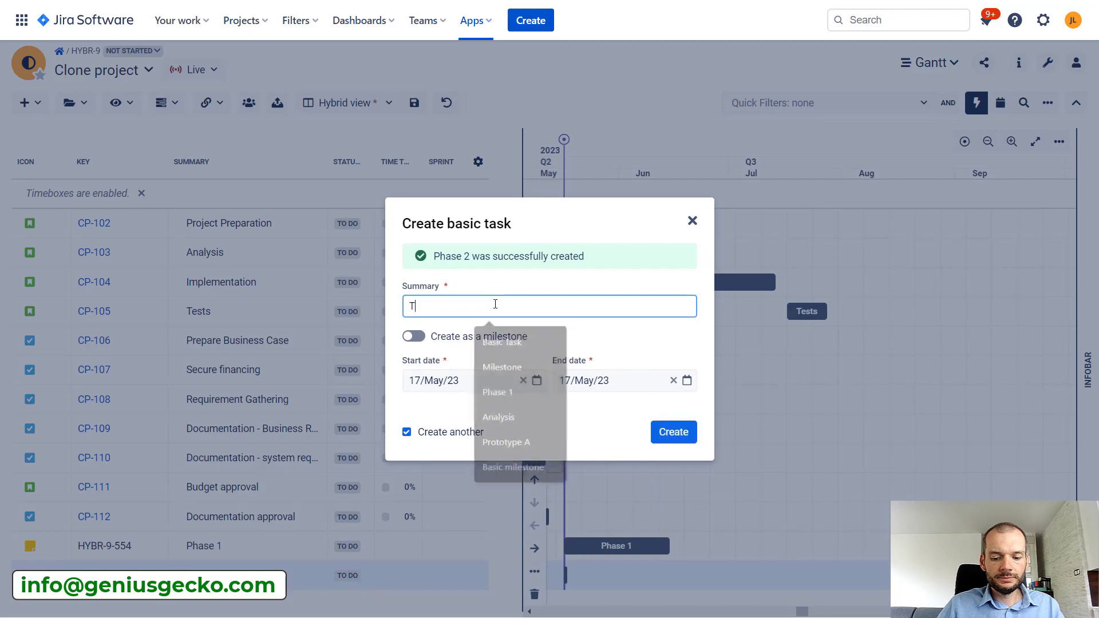
left_click(658, 429)
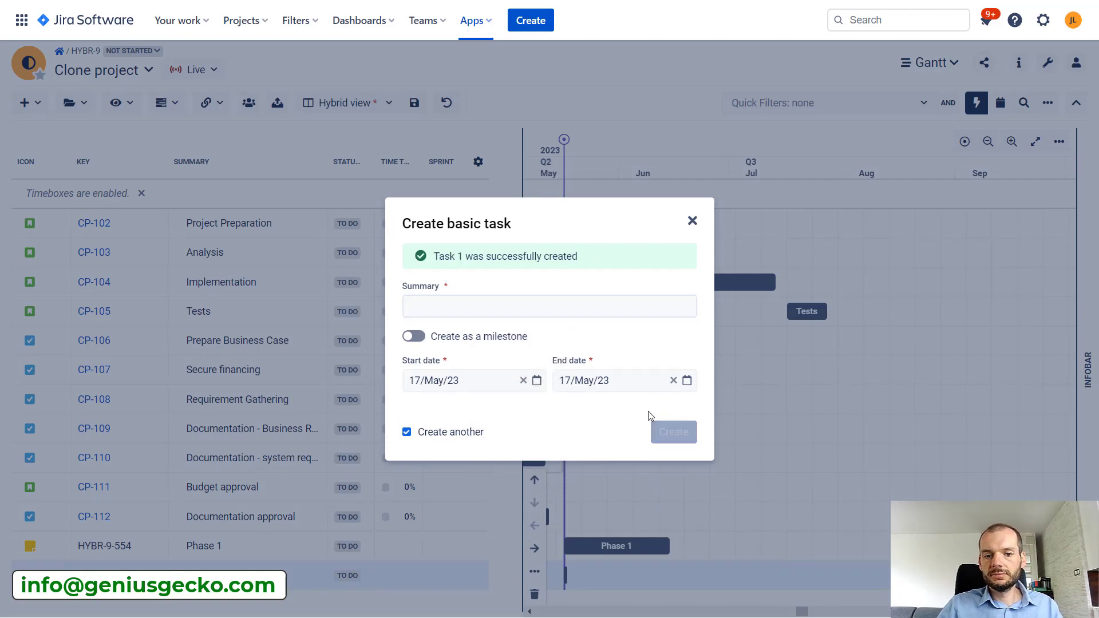
type("Task 2")
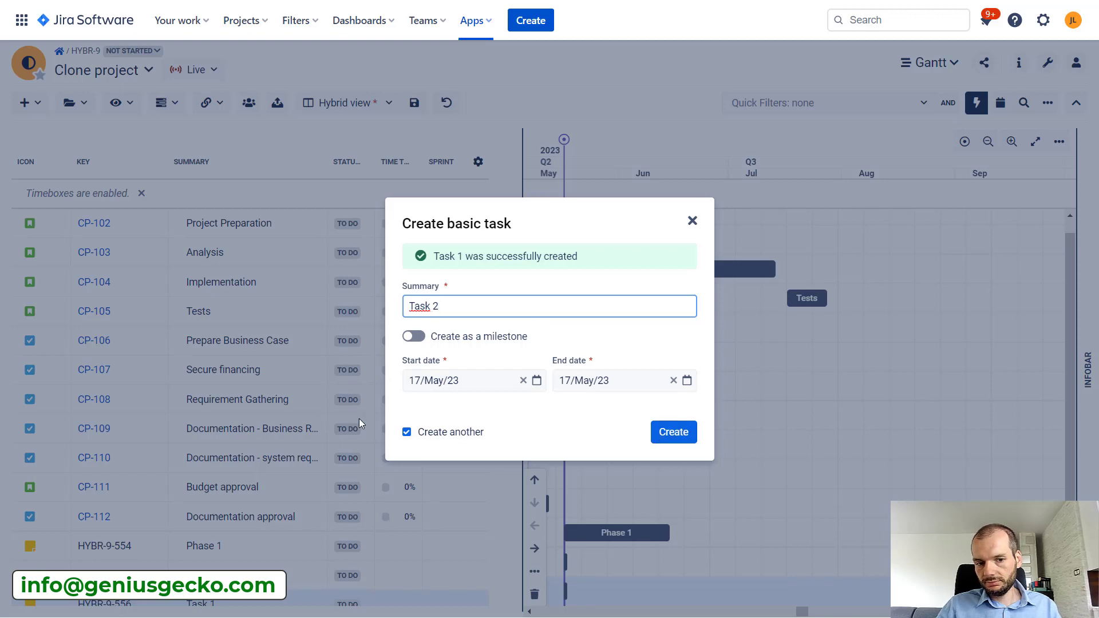
left_click(407, 432)
left_click(666, 437)
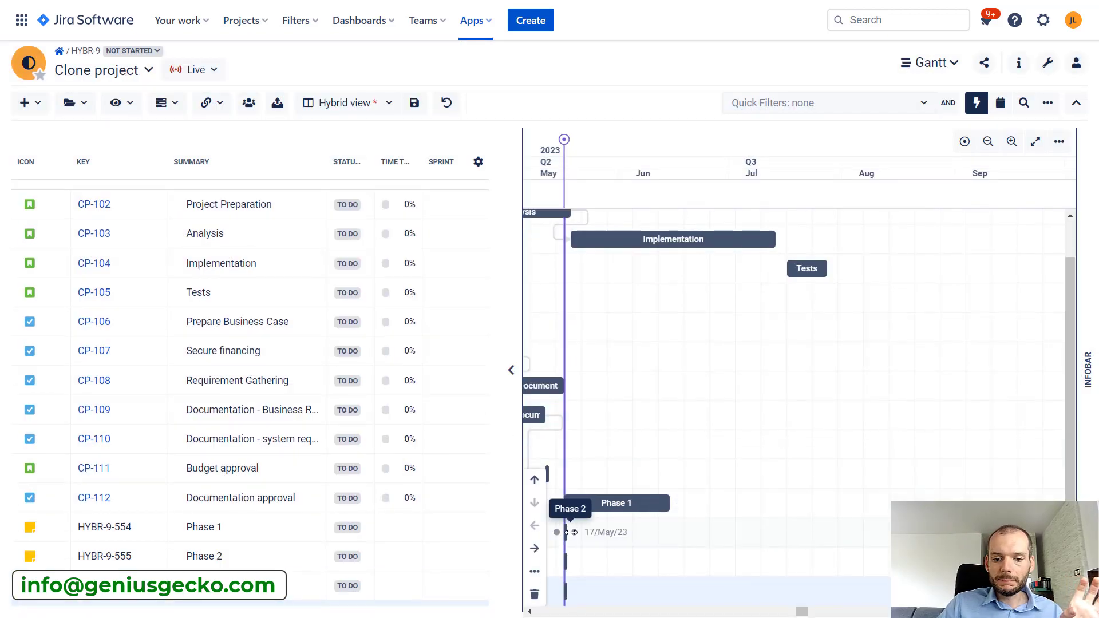
Lengthen the Phase 2, Task 1 and Task 2 bars on the timeline, placing Phase 2 after Phase 1 and ending Task 1 on 31/May/23.
left_click_drag(566, 529, 644, 533)
left_click_drag(761, 551, 759, 552)
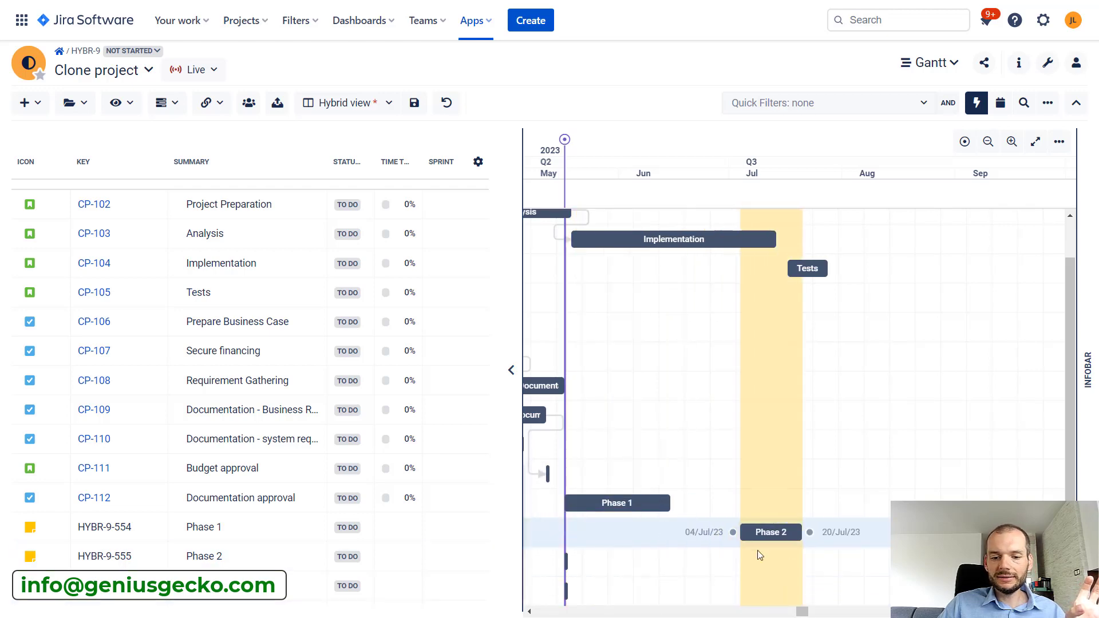
left_click_drag(566, 562, 636, 565)
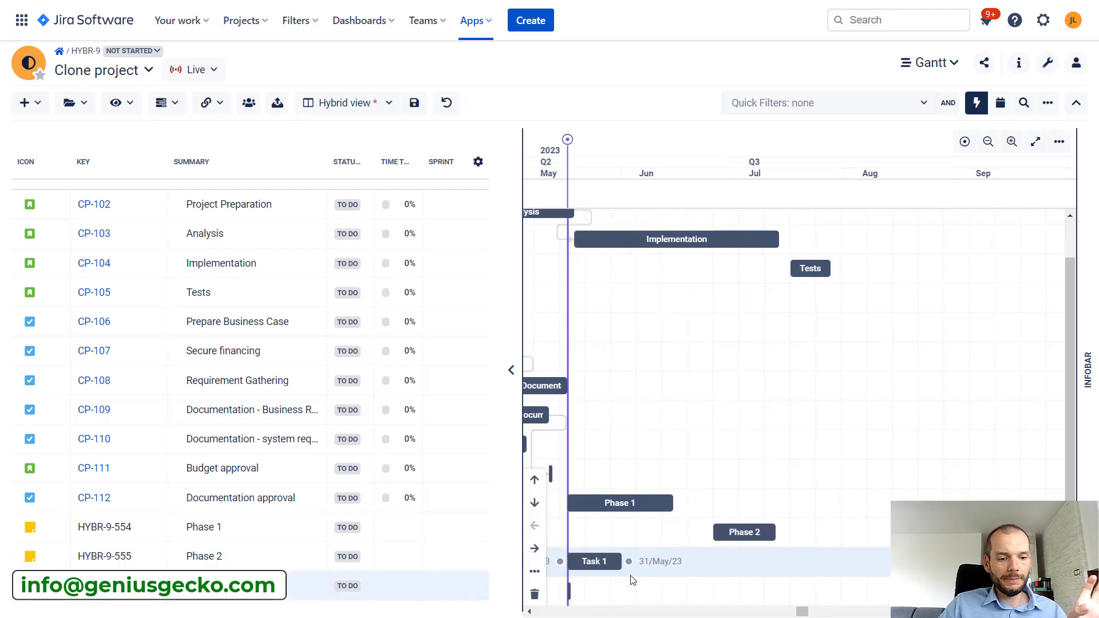
left_click_drag(573, 590, 615, 586)
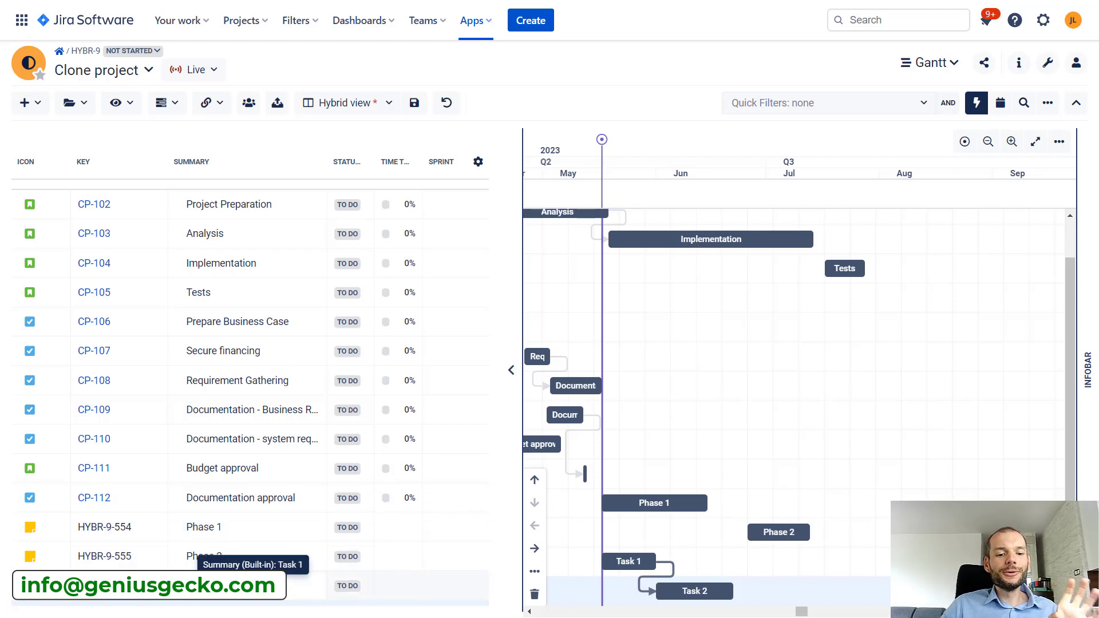
Try to convert the basic task Task 1 to a Jira issue in the Clone project.
right_click(253, 585)
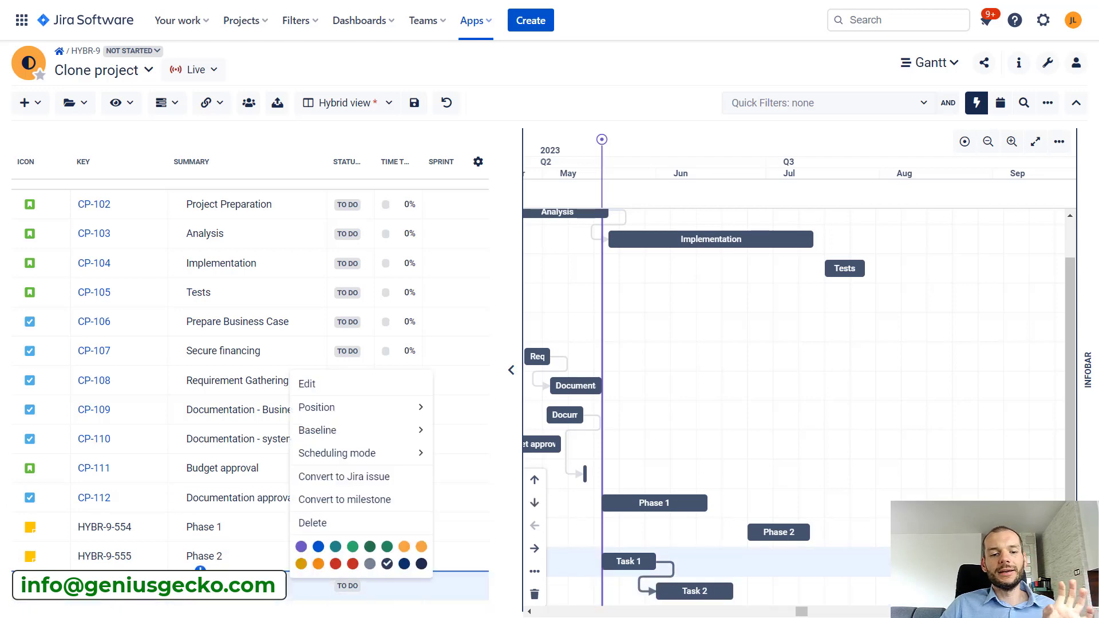
left_click(350, 478)
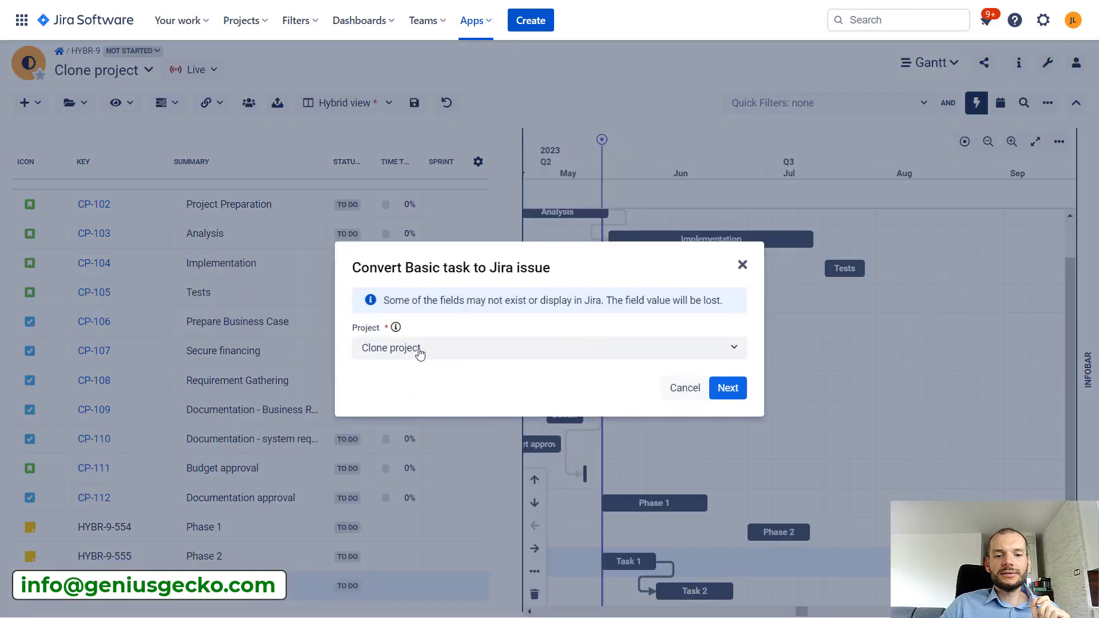
left_click(727, 388)
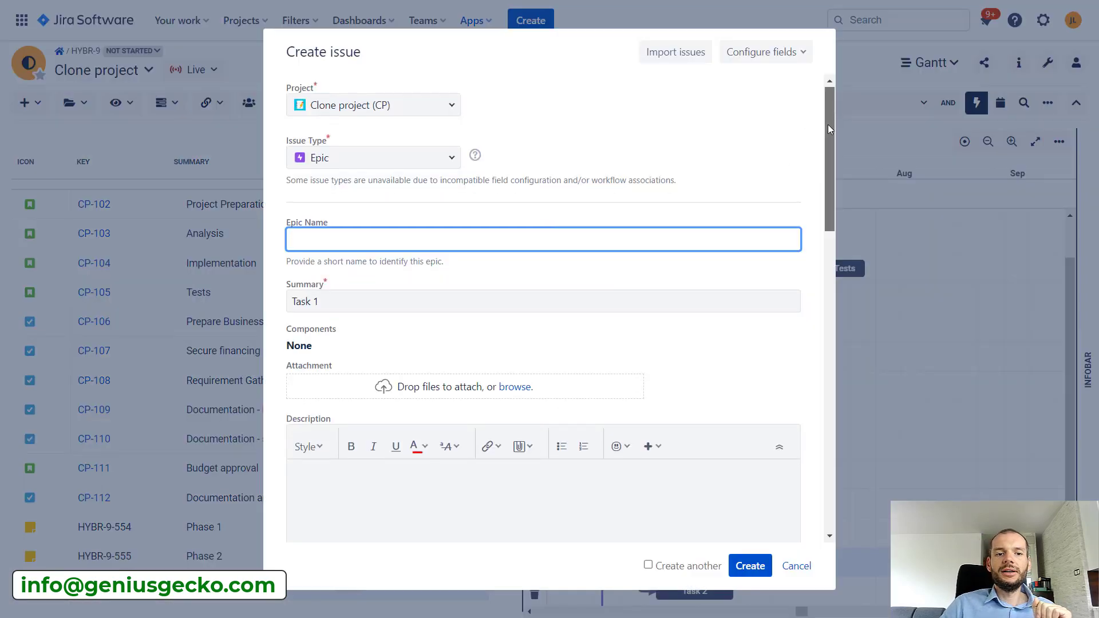
left_click_drag(828, 125, 811, 478)
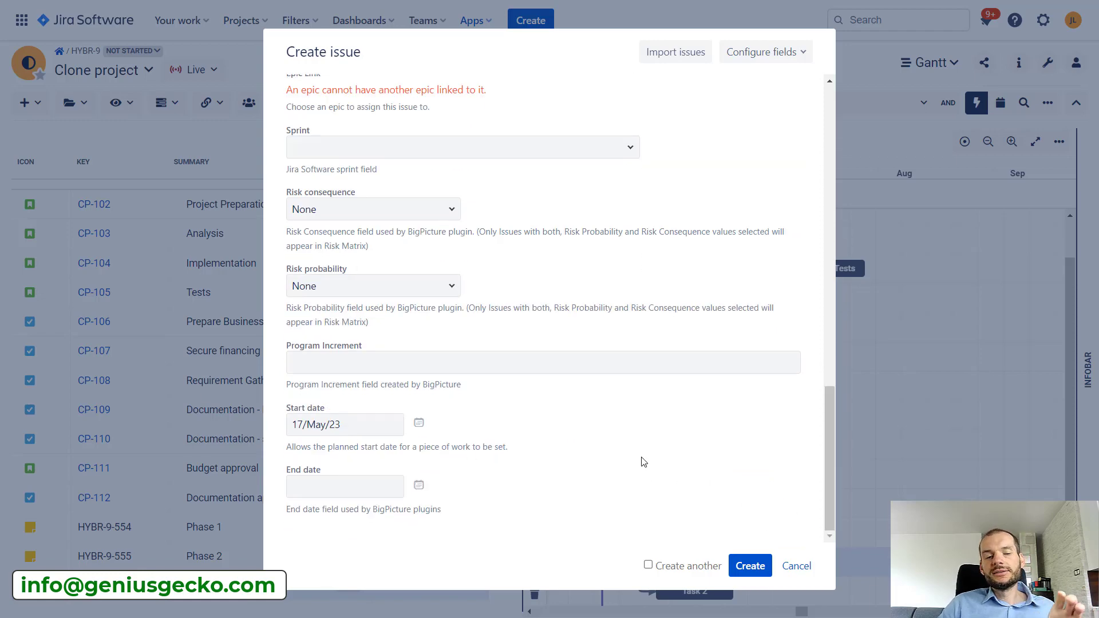
left_click(733, 563)
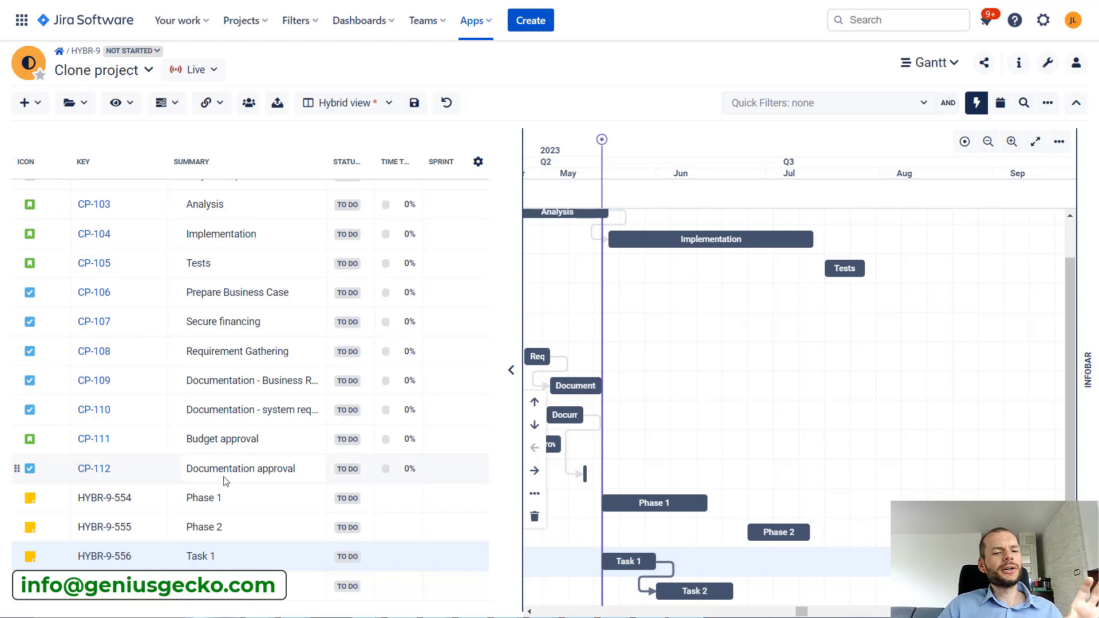
Nest the six issues from CP-102 Project Preparation through CP-107 Secure financing under Phase 1.
scroll(227, 447, "up", 1)
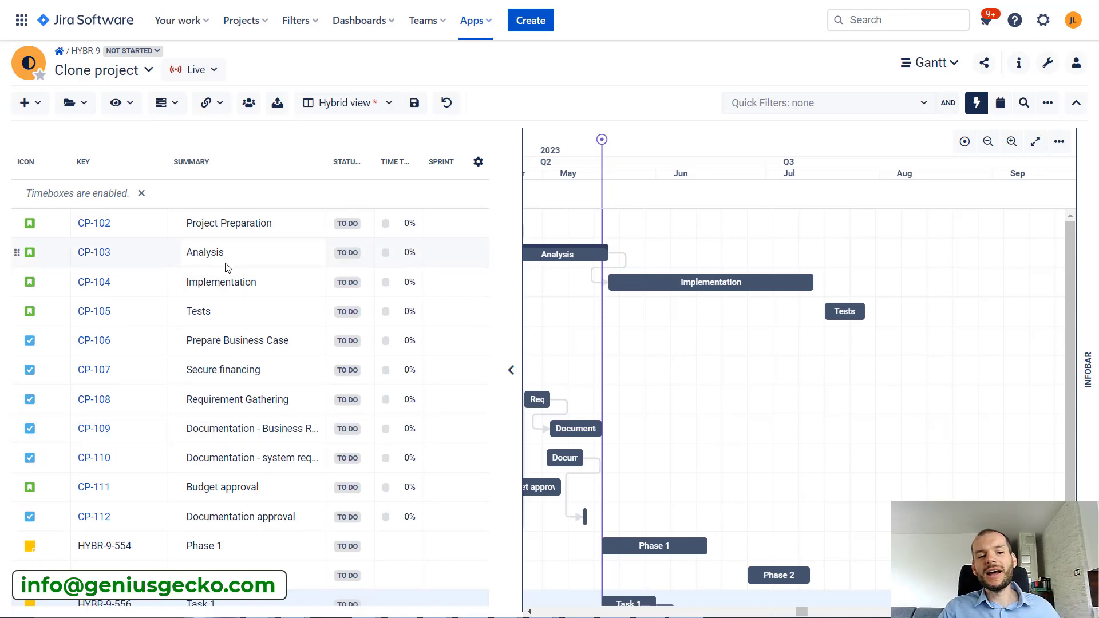
scroll(303, 420, "down", 1)
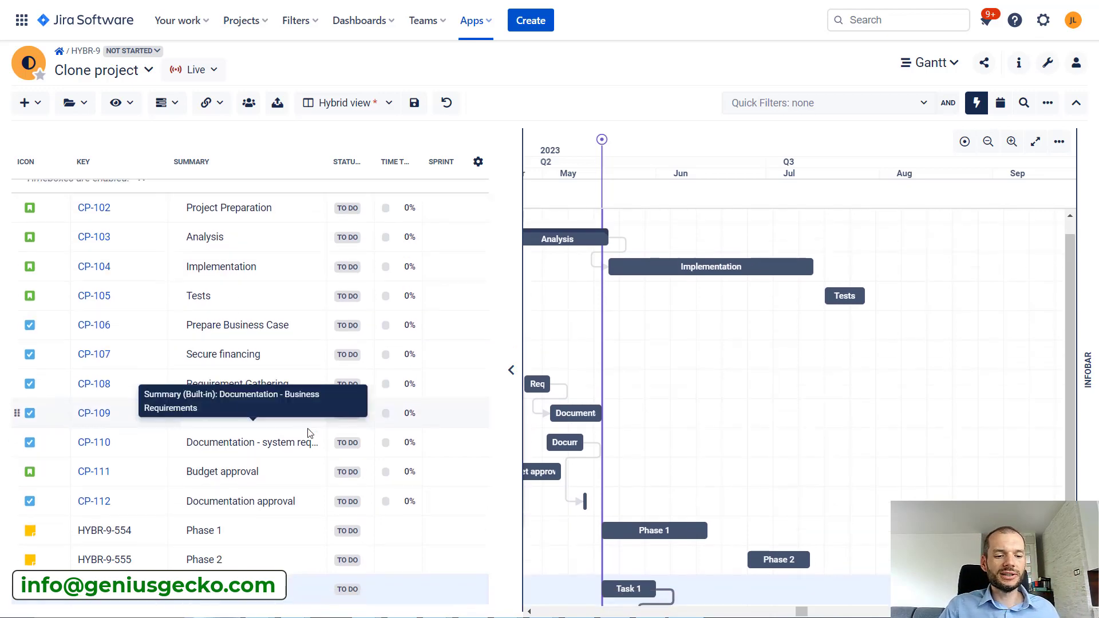
scroll(307, 503, "down", 1)
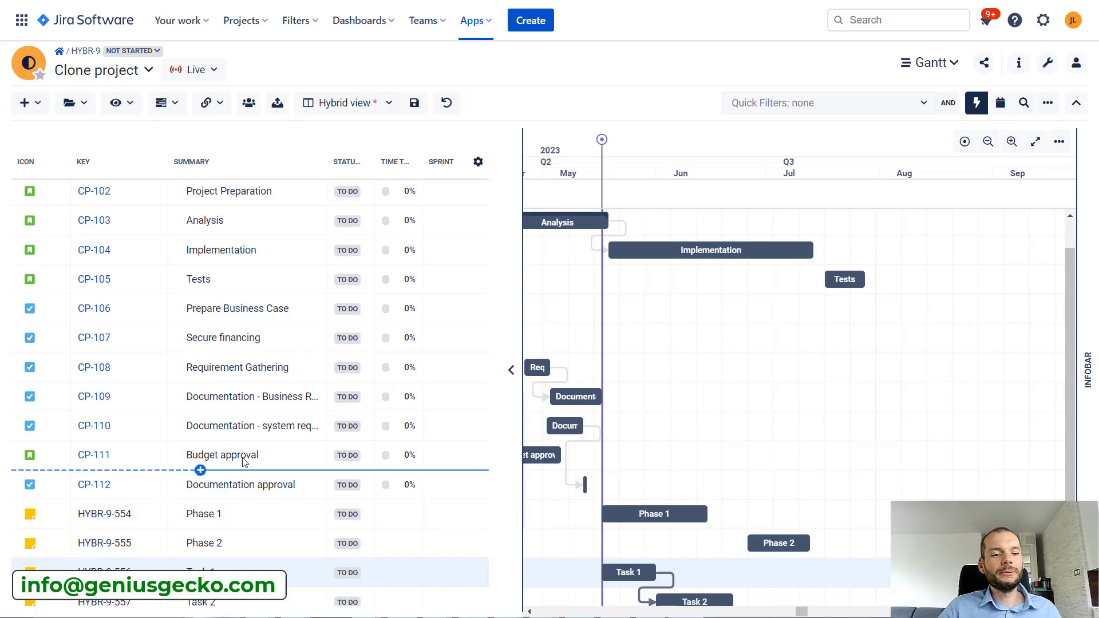
mouse_move(269, 445)
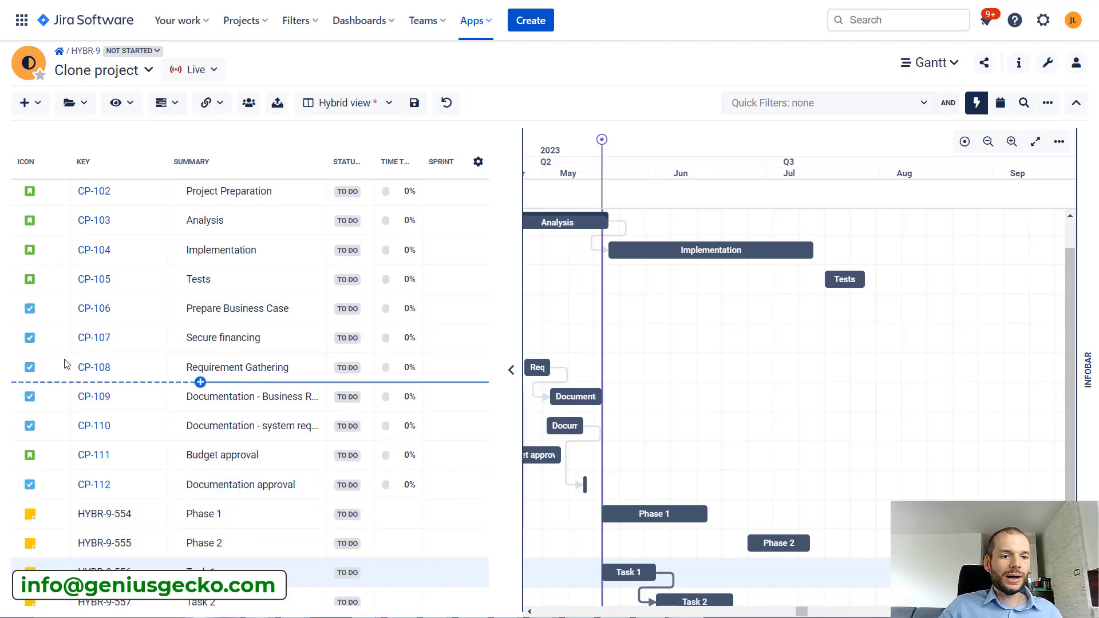
left_click(181, 197)
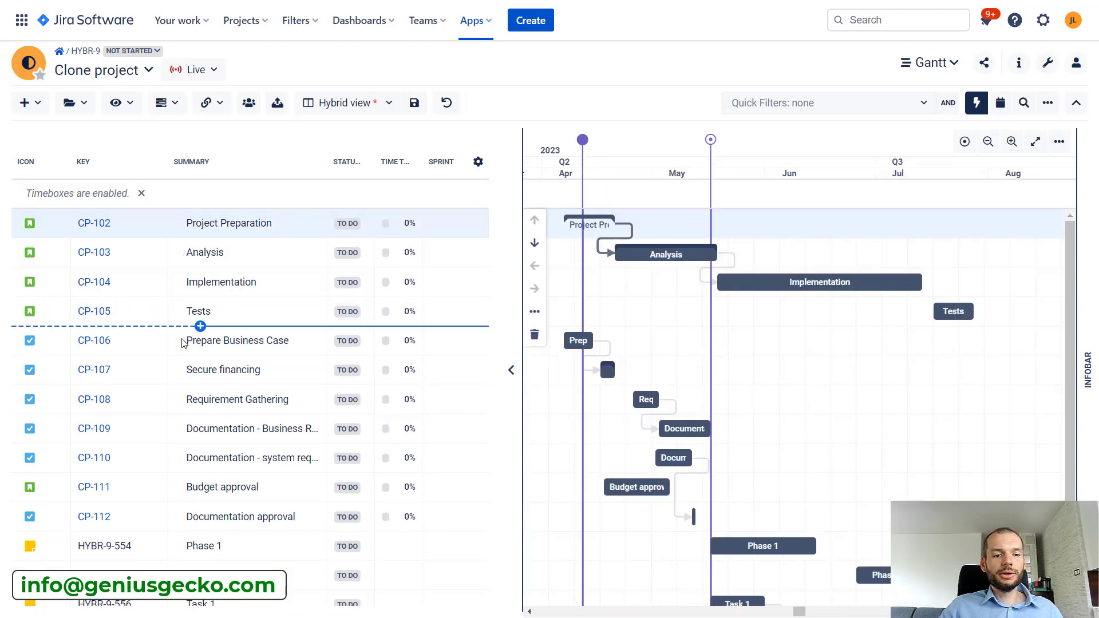
left_click(184, 372, "shift")
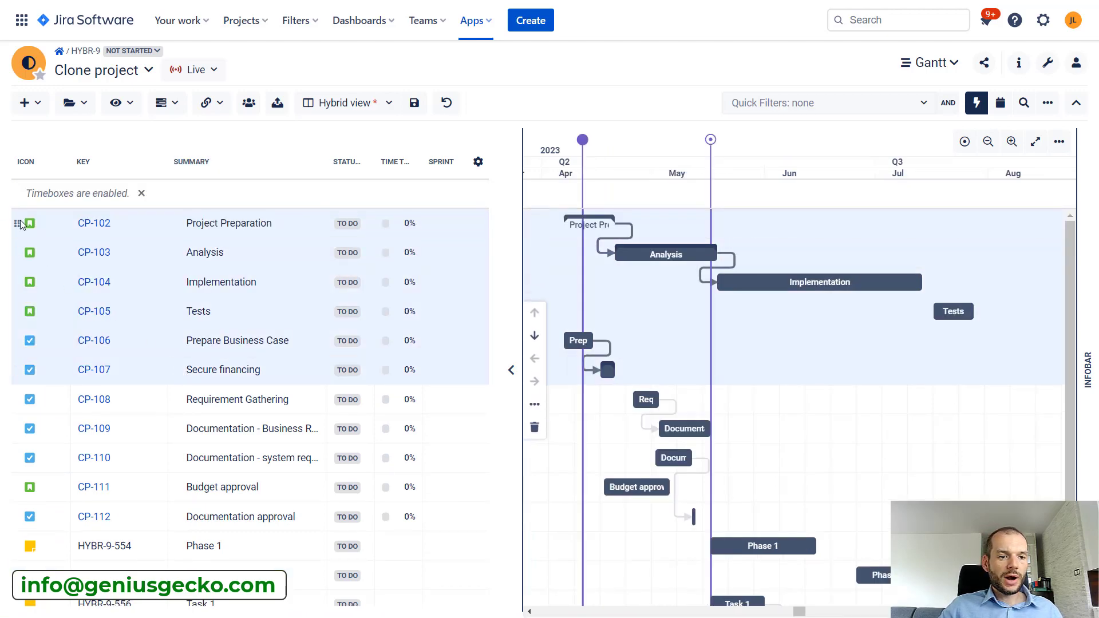
left_click_drag(19, 224, 128, 546)
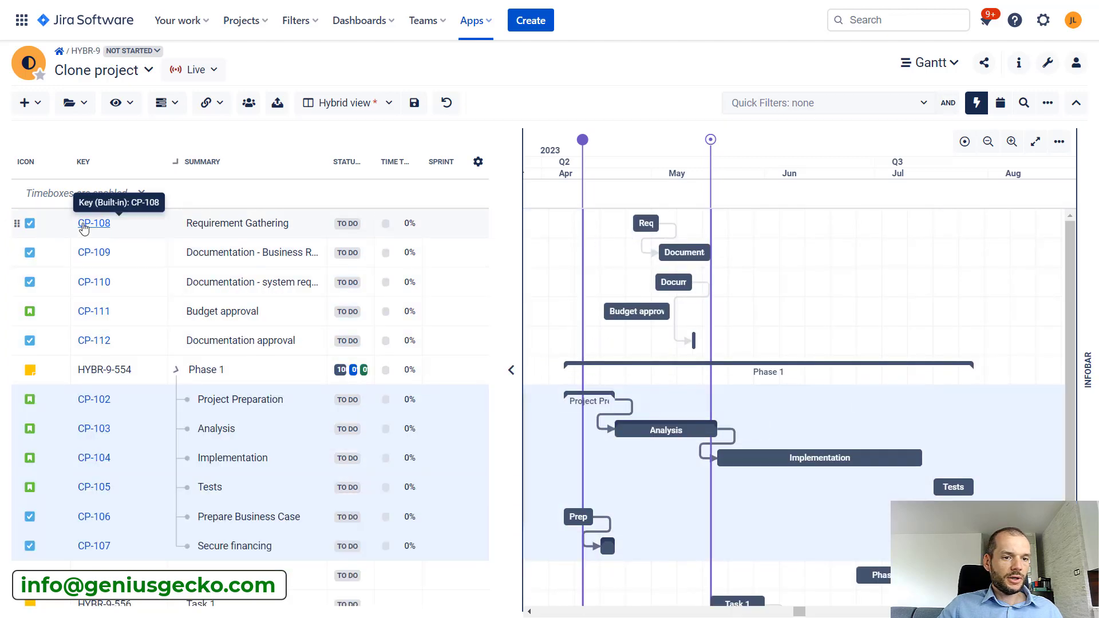
Nest the issues CP-108 Requirement Gathering through CP-111 Budget approval under Phase 2 and widen the task list beside the timeline.
left_click(57, 227)
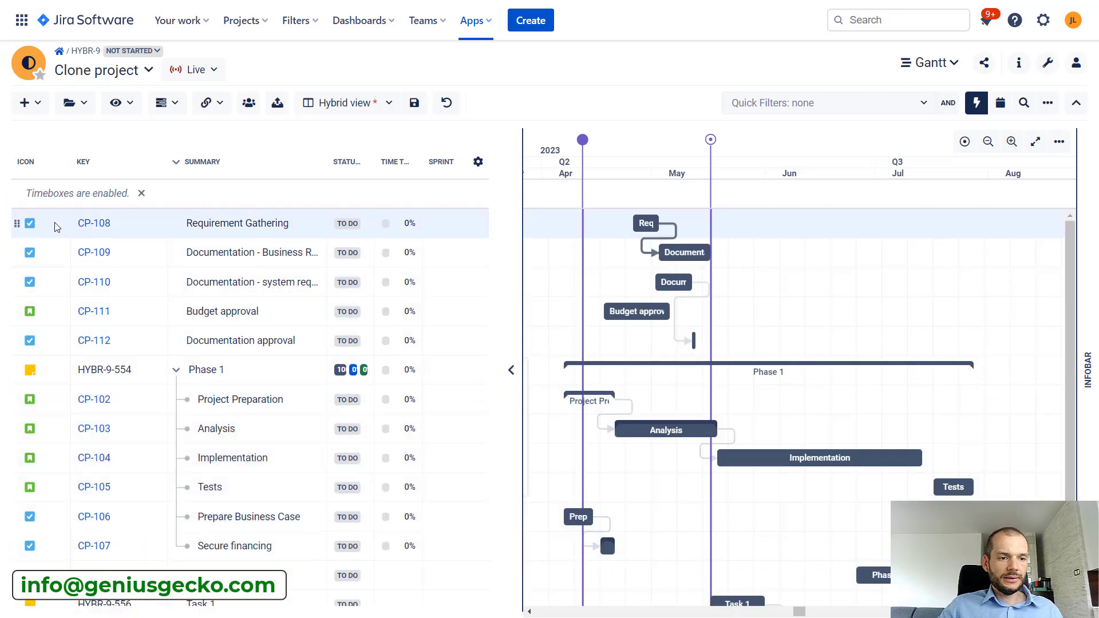
left_click(57, 321, "shift")
left_click_drag(17, 224, 92, 538)
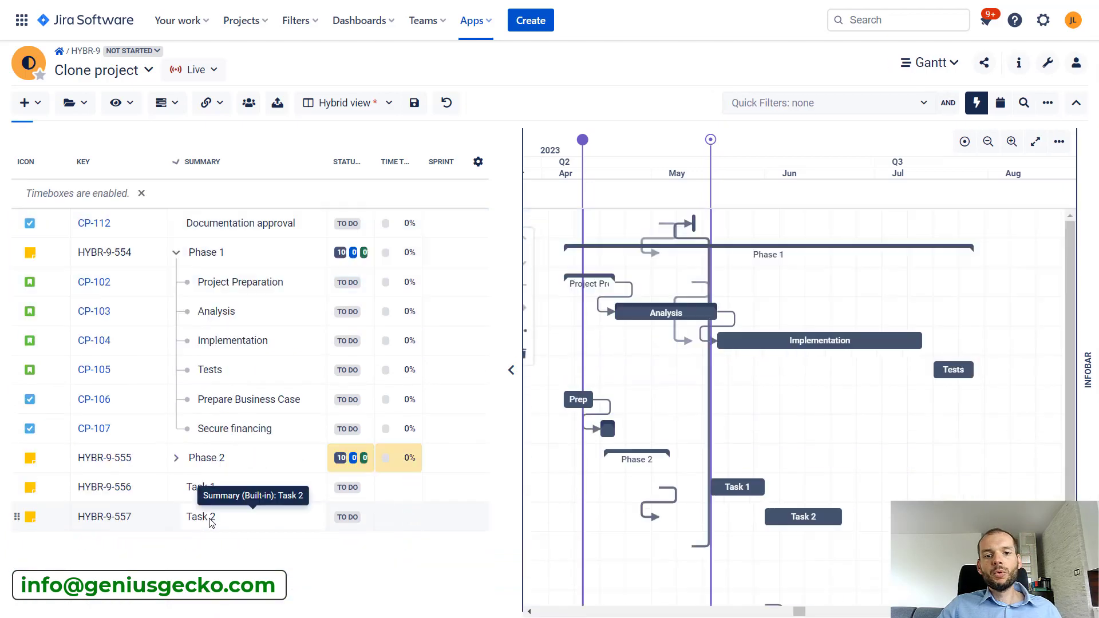
left_click_drag(520, 335, 780, 356)
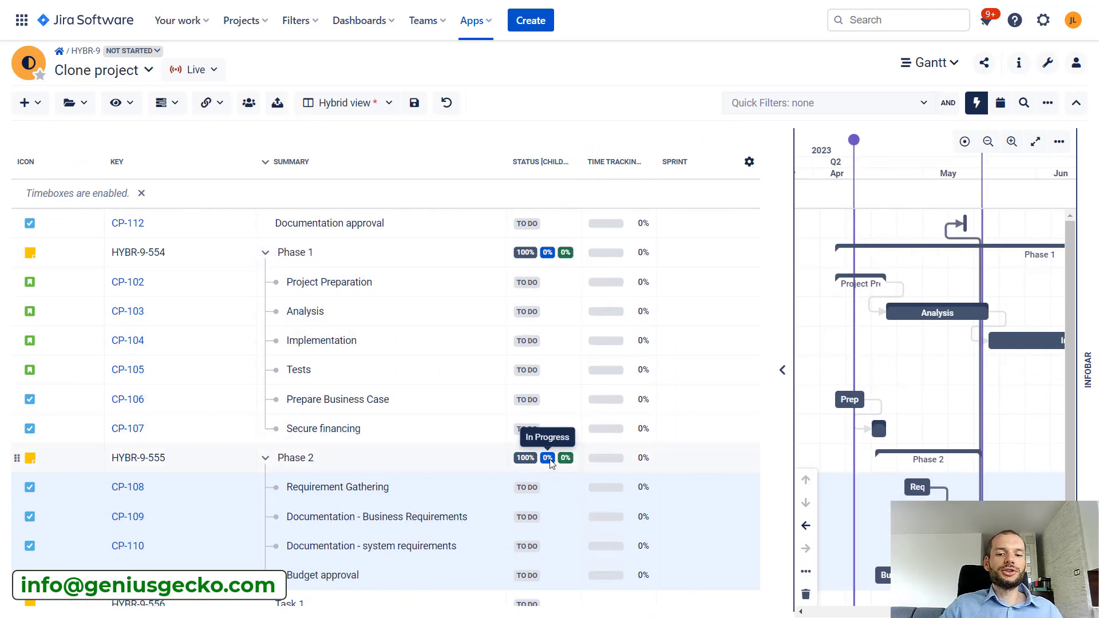
Collapse and re-expand Phase 2, and set the status of CP-108 Requirement Gathering to In Progress.
left_click(264, 460)
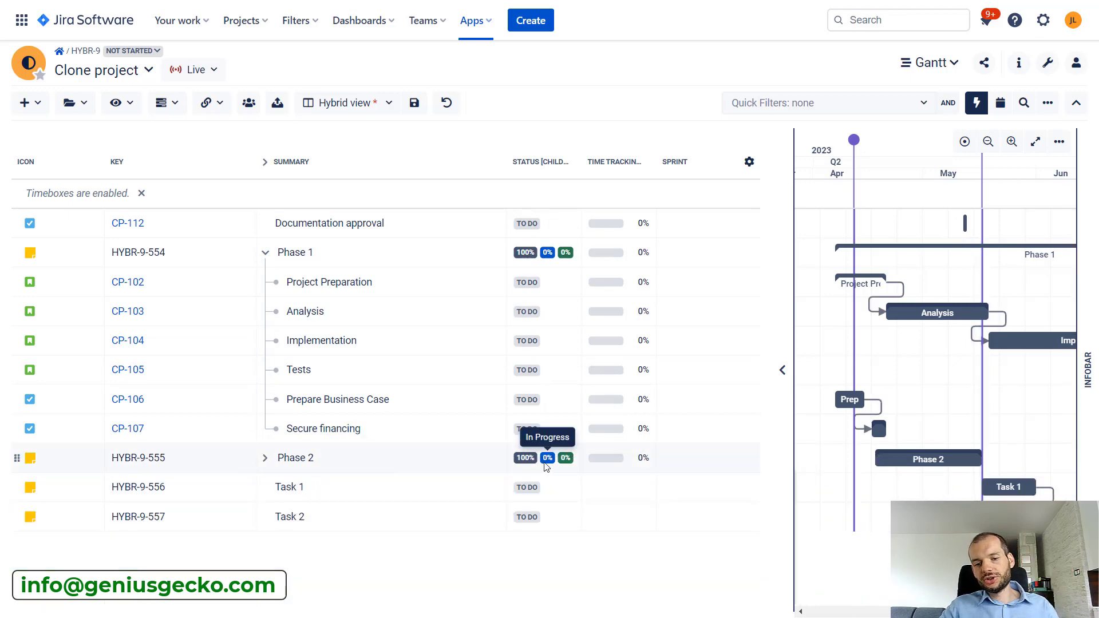
left_click(265, 458)
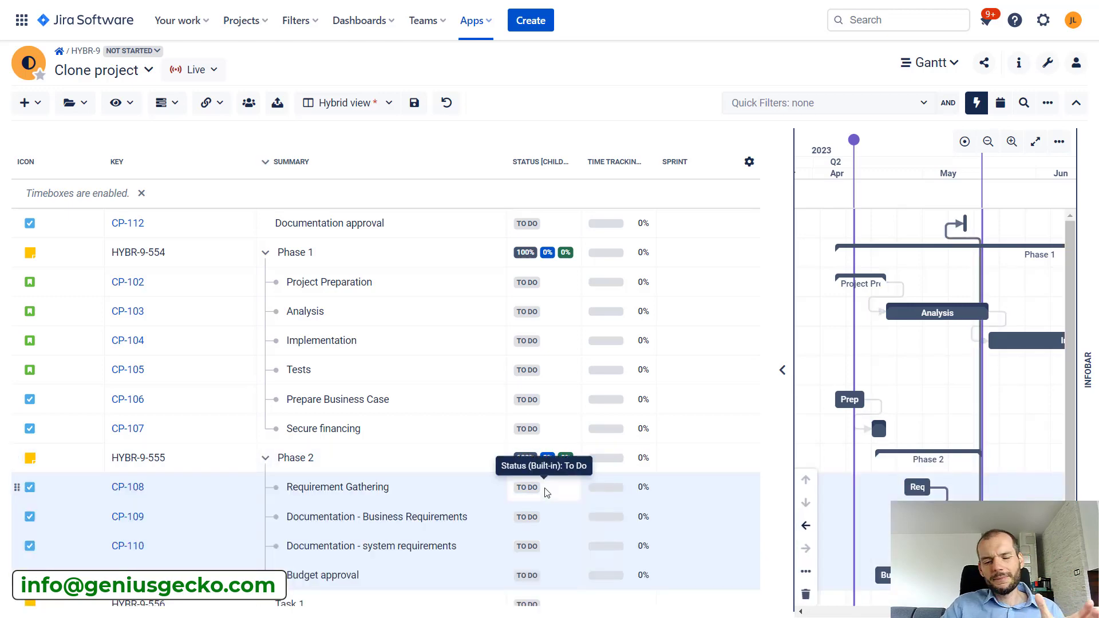
left_click(544, 488)
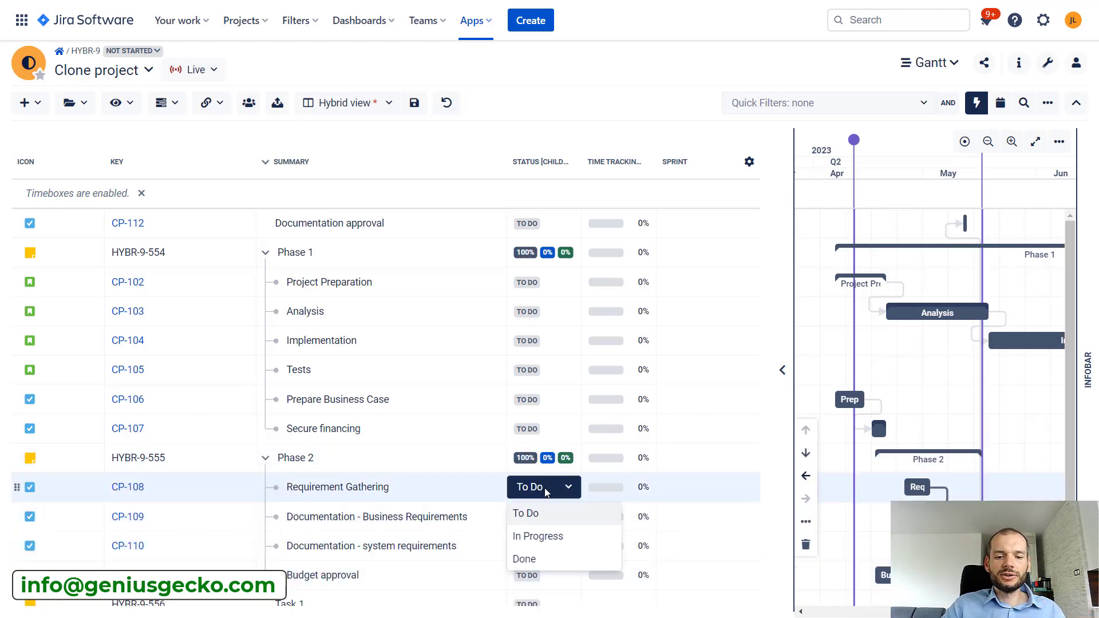
left_click(543, 537)
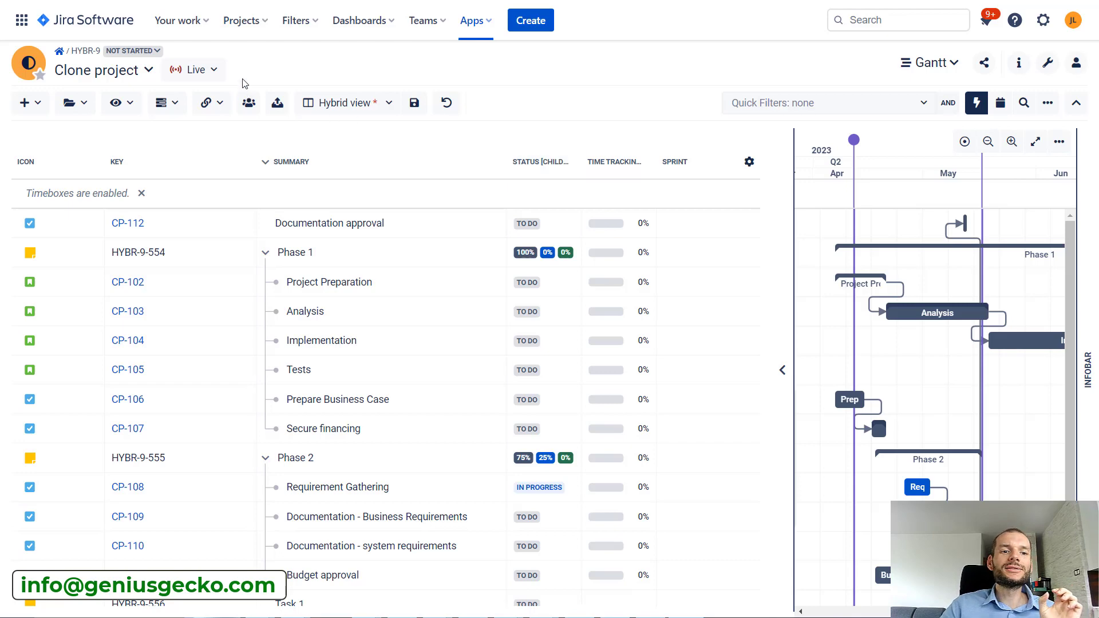
Create a new private scenario named CR1 from the live plan.
left_click(213, 70)
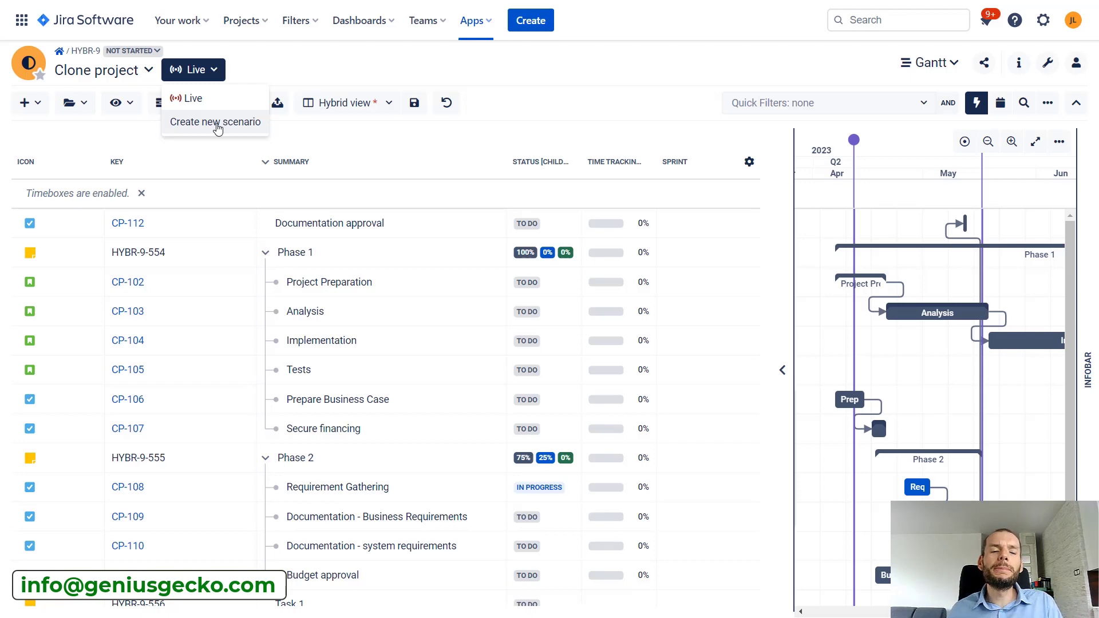
left_click(217, 122)
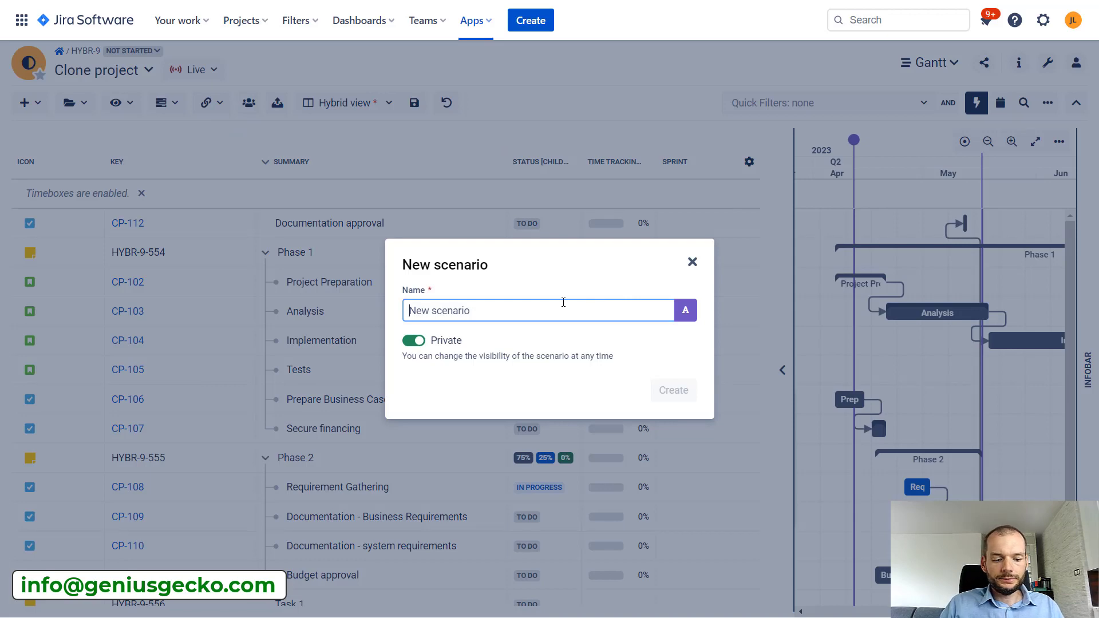
type("CR1")
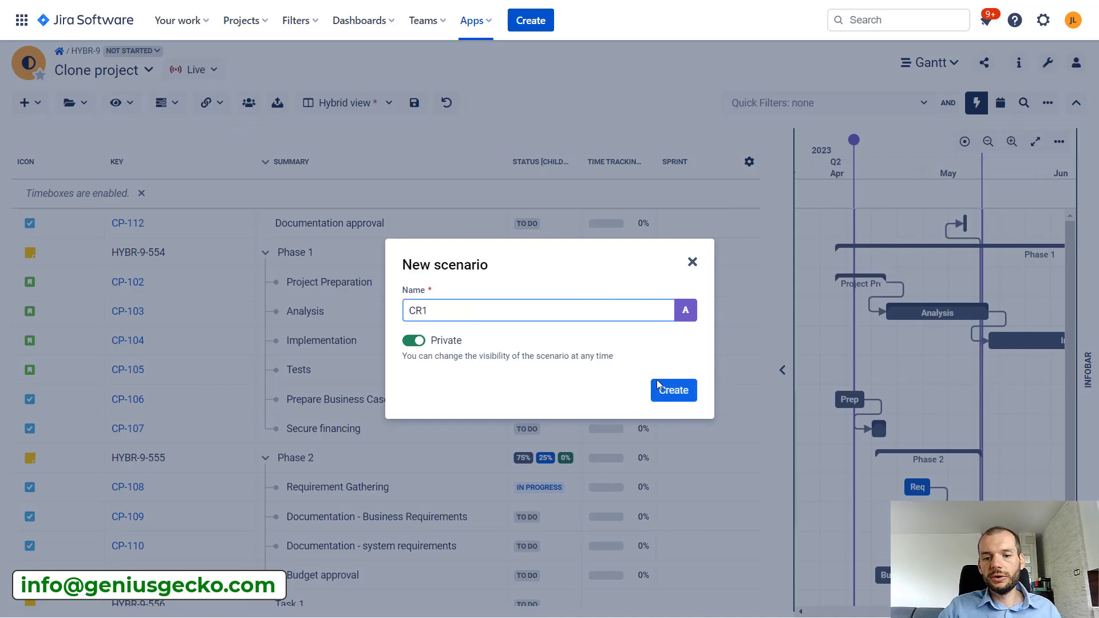
left_click(676, 394)
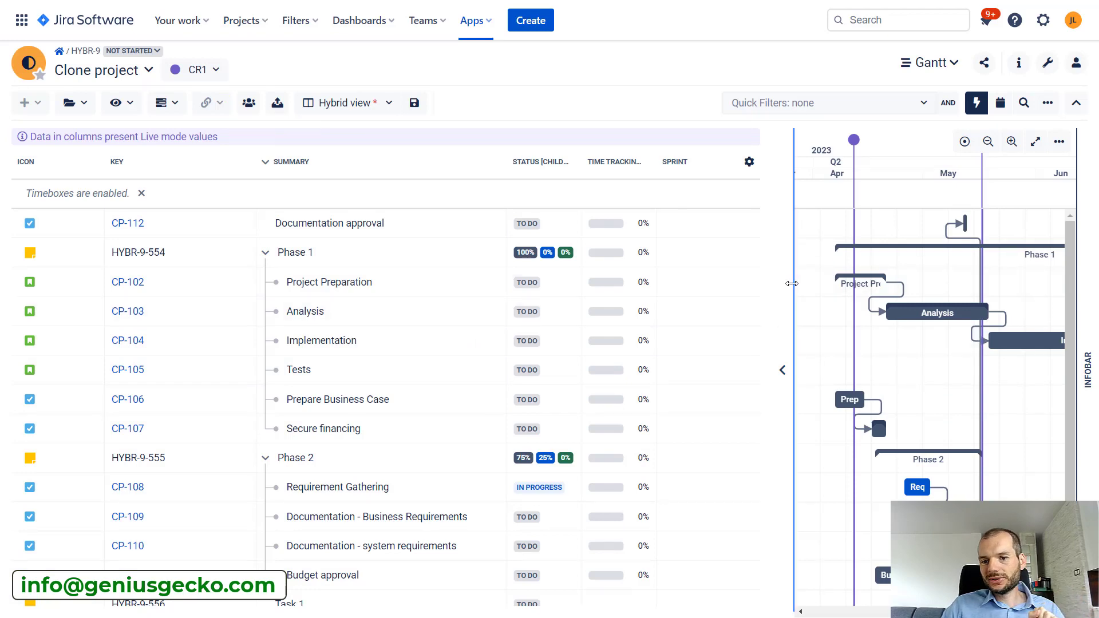
Widen the timeline beside the task list and switch the plan from the CR1 scenario back to Live mode.
left_click_drag(791, 283, 614, 283)
scroll(1073, 295, "down", 1)
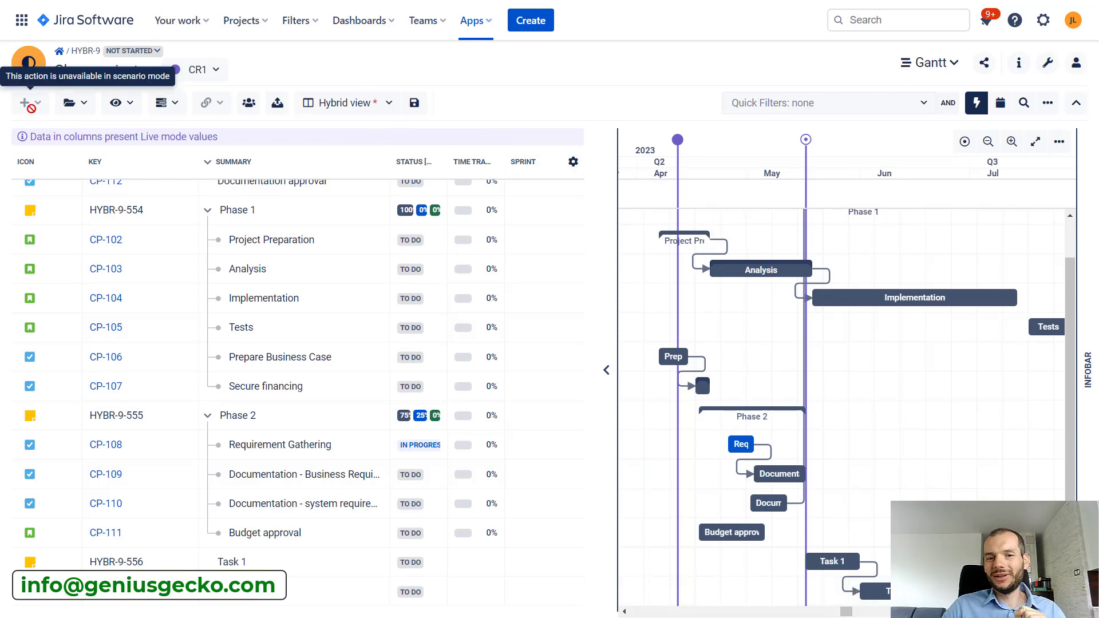
left_click(222, 70)
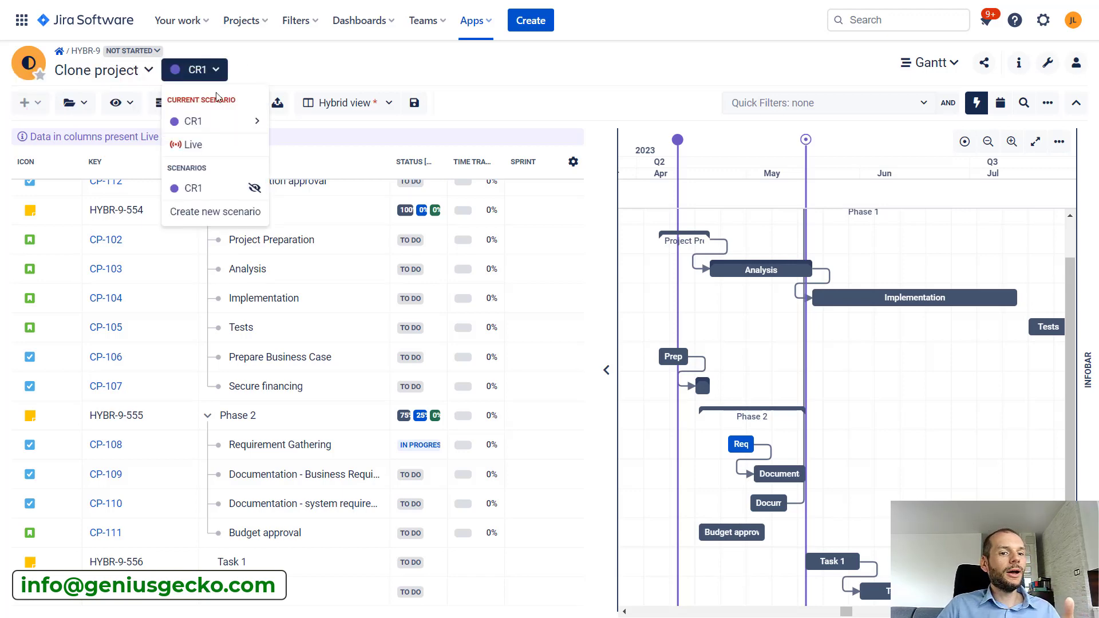
left_click(213, 152)
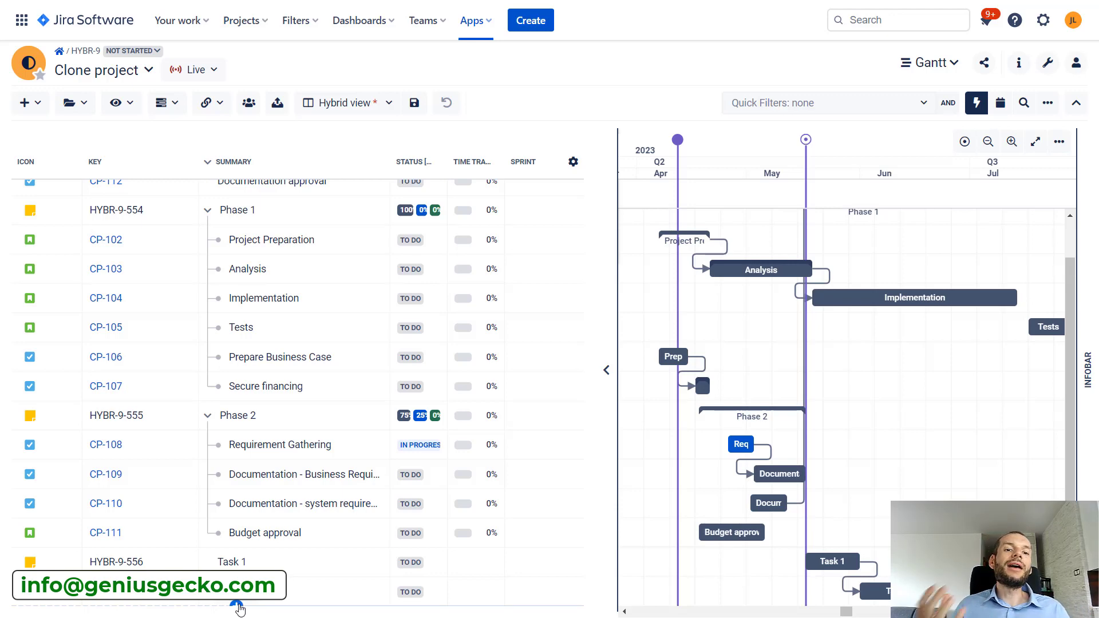
key("c")
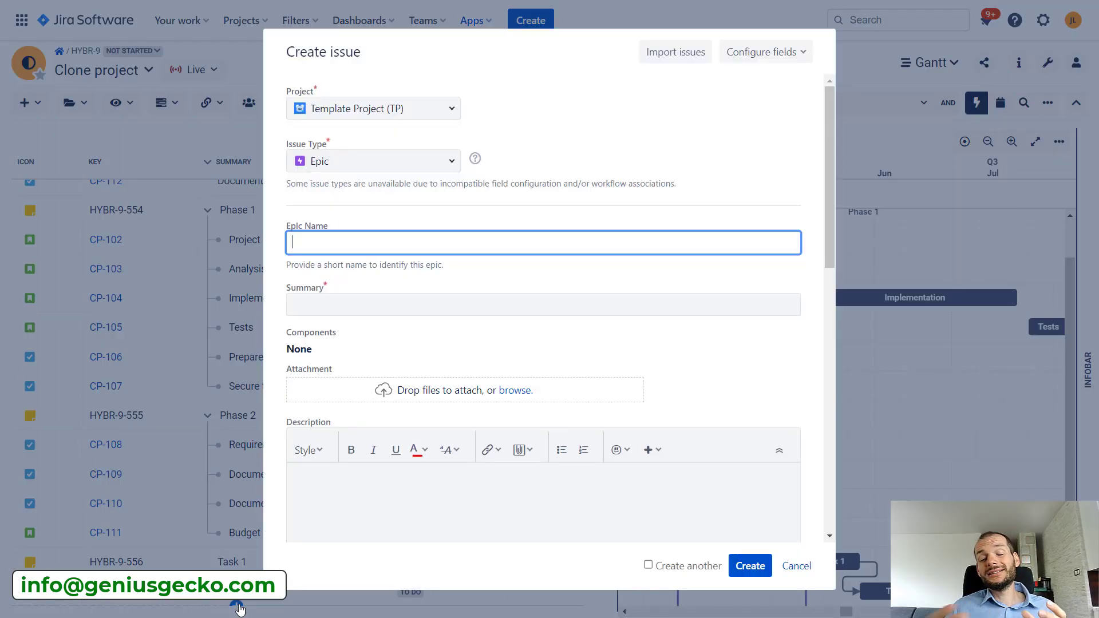
left_click(797, 566)
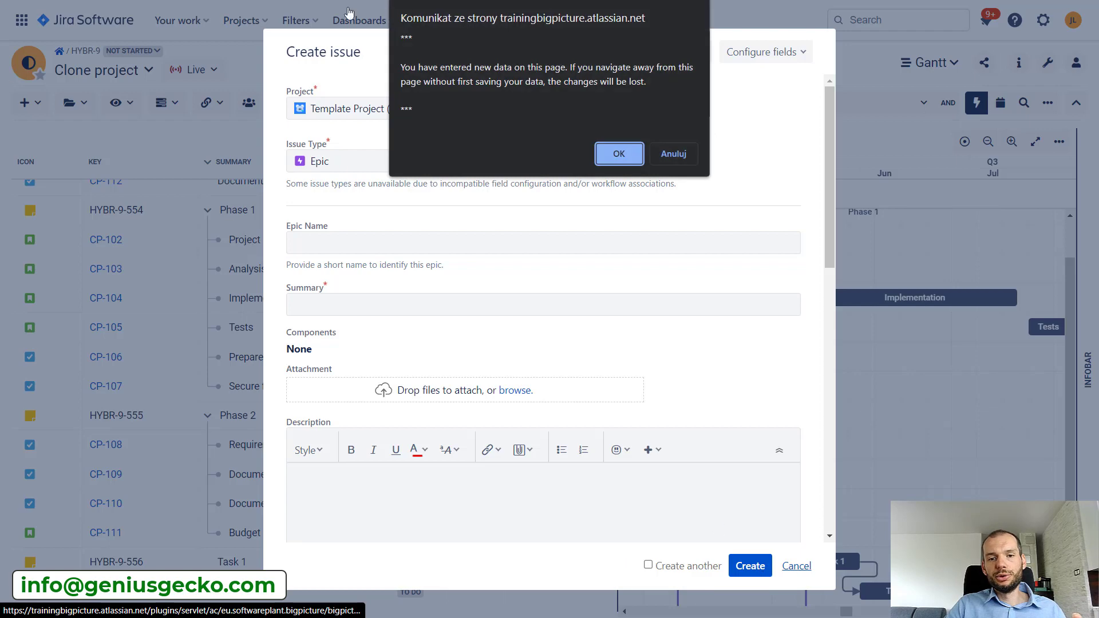
left_click(637, 153)
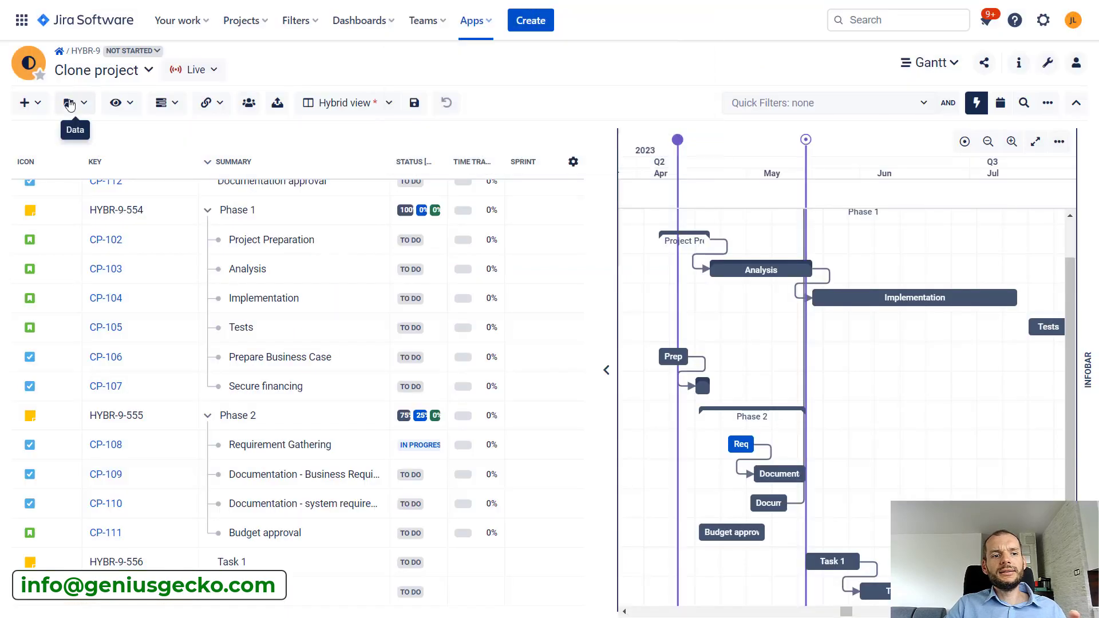
Create a basic task named "CR 1 Task" starting and ending on 17/May/23, with the option to create another enabled.
left_click(46, 110)
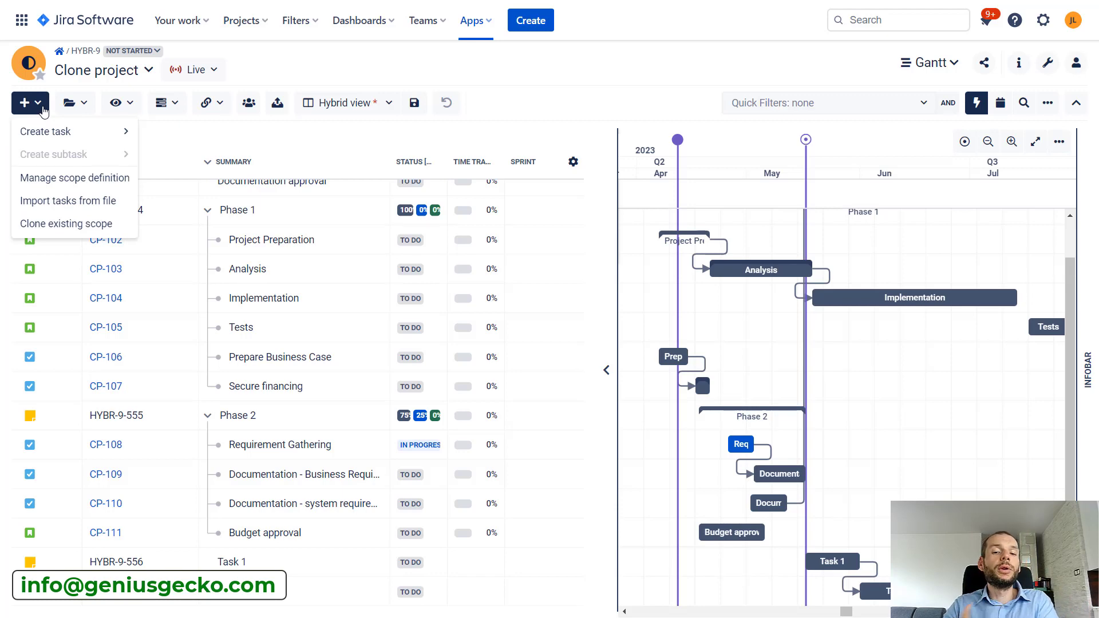
mouse_move(45, 134)
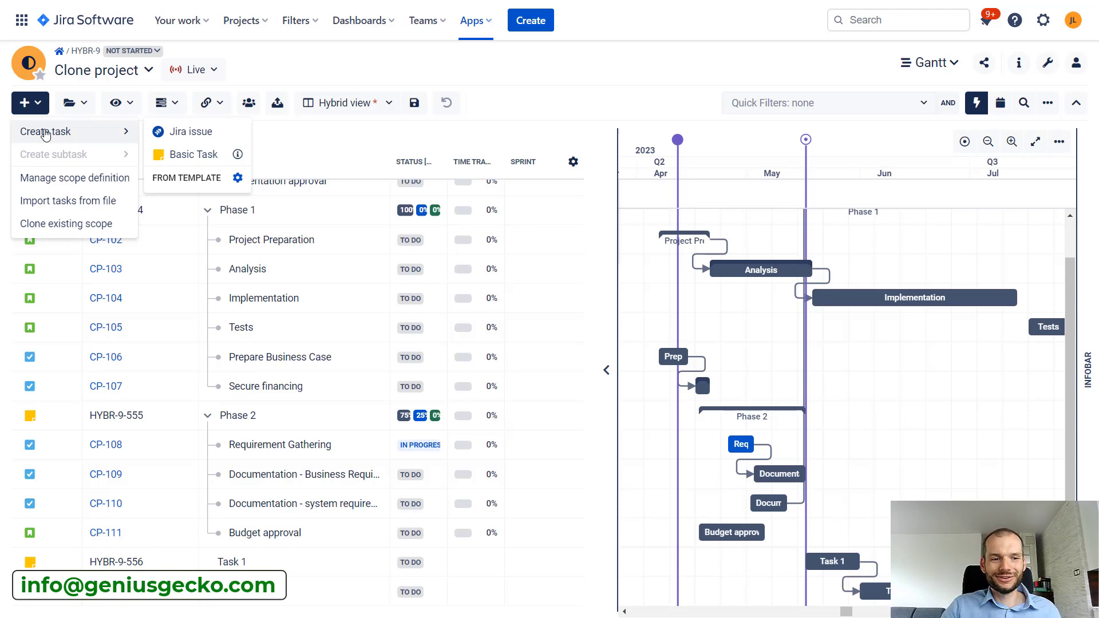
left_click(187, 158)
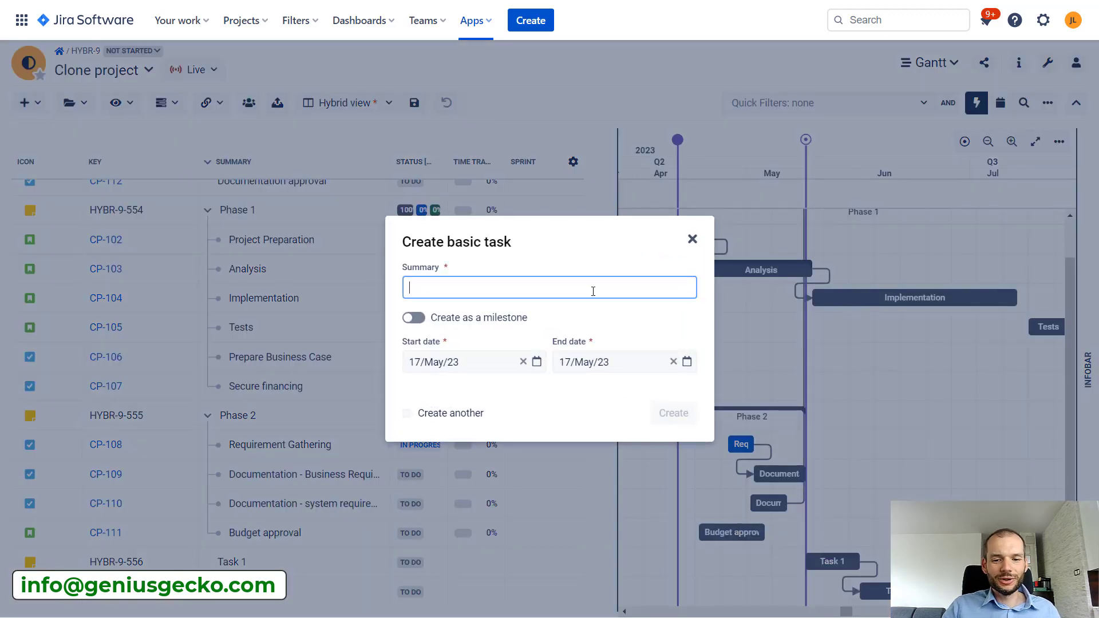
type("CR")
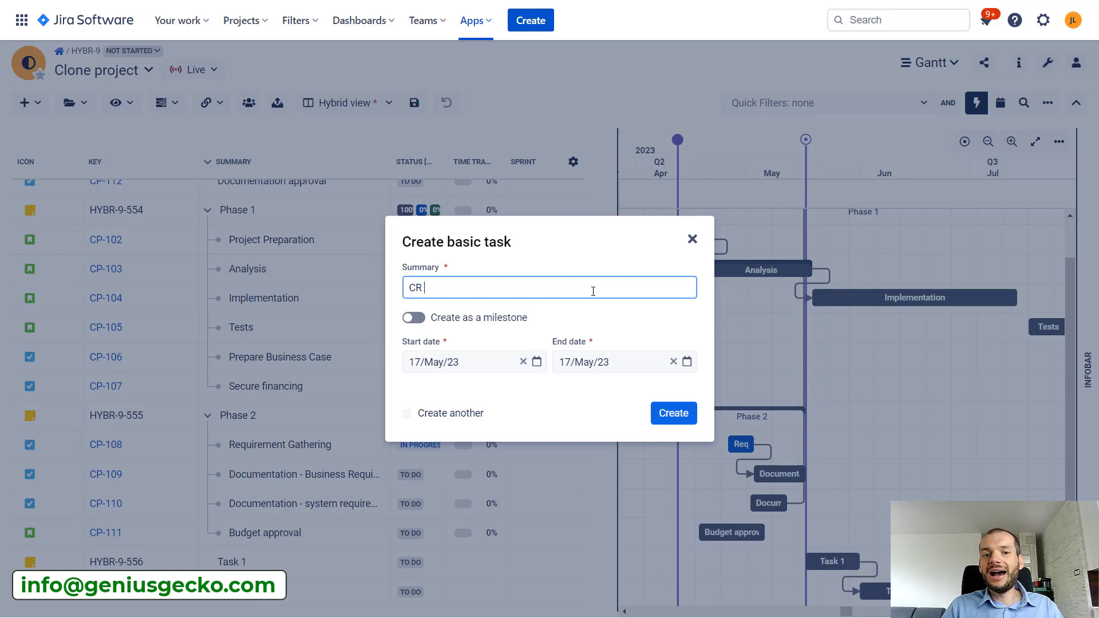
type(" 2 ")
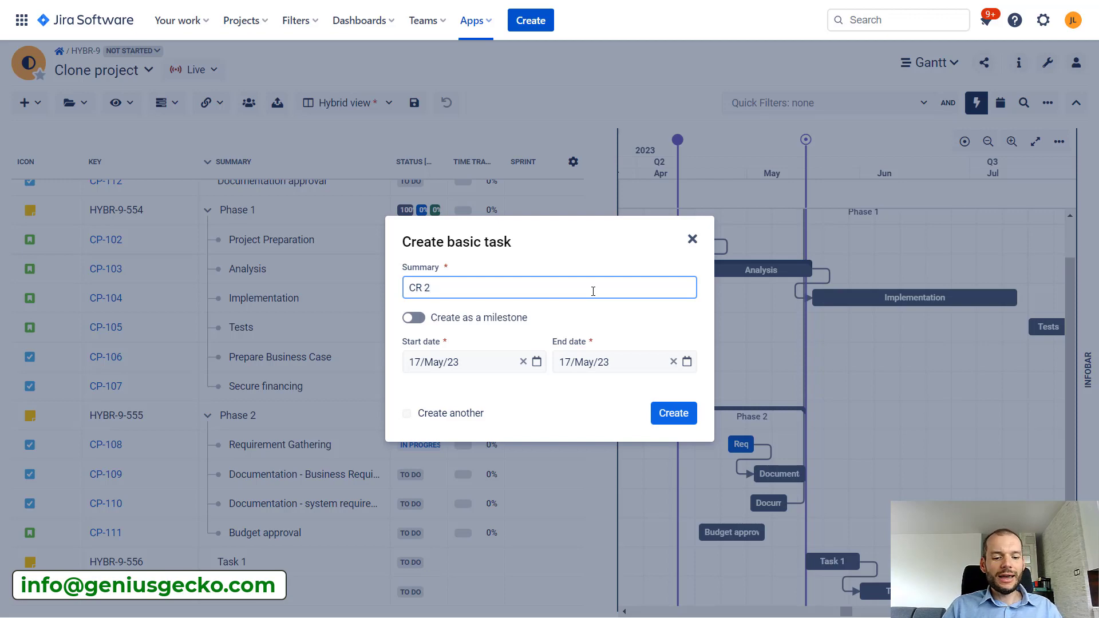
type("5")
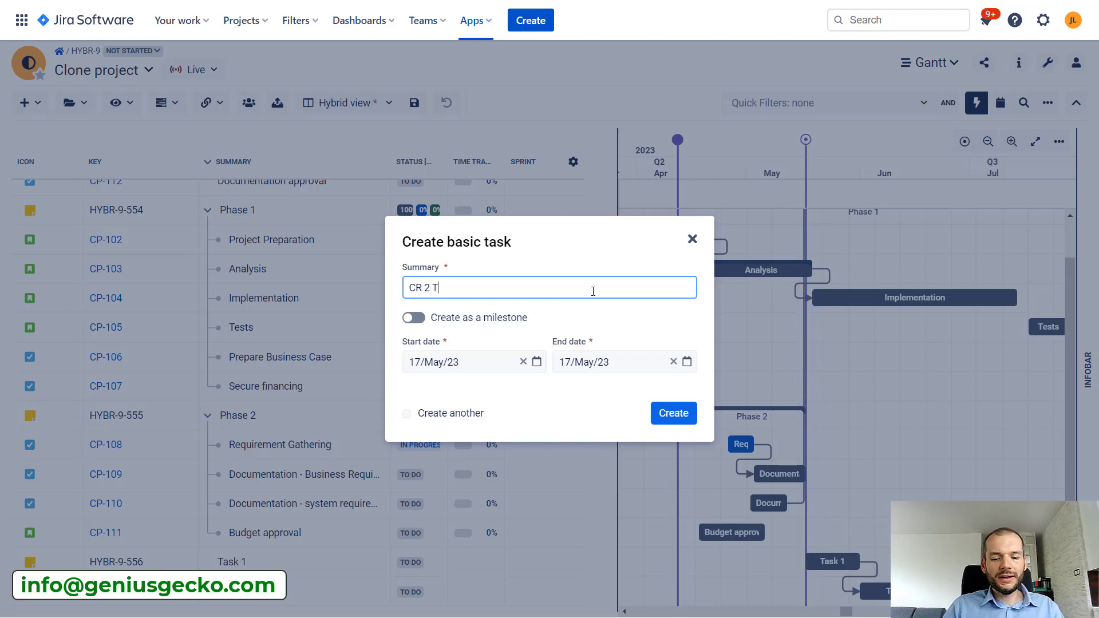
key("BackSpace")
key("BackSpace")
key("BackSpace")
type("1 Task")
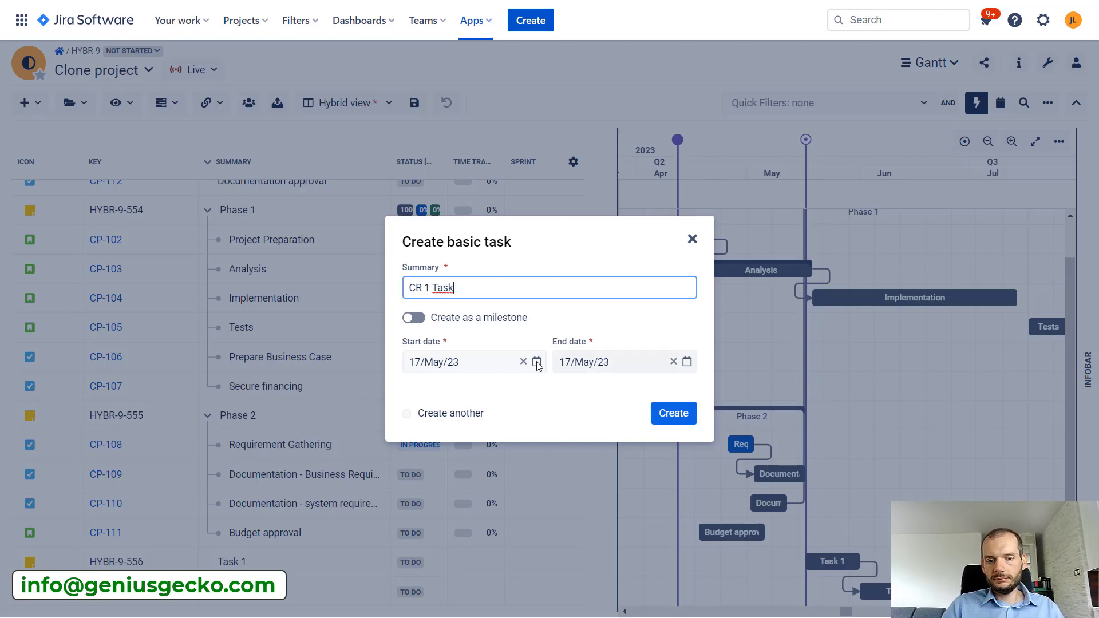
left_click(407, 413)
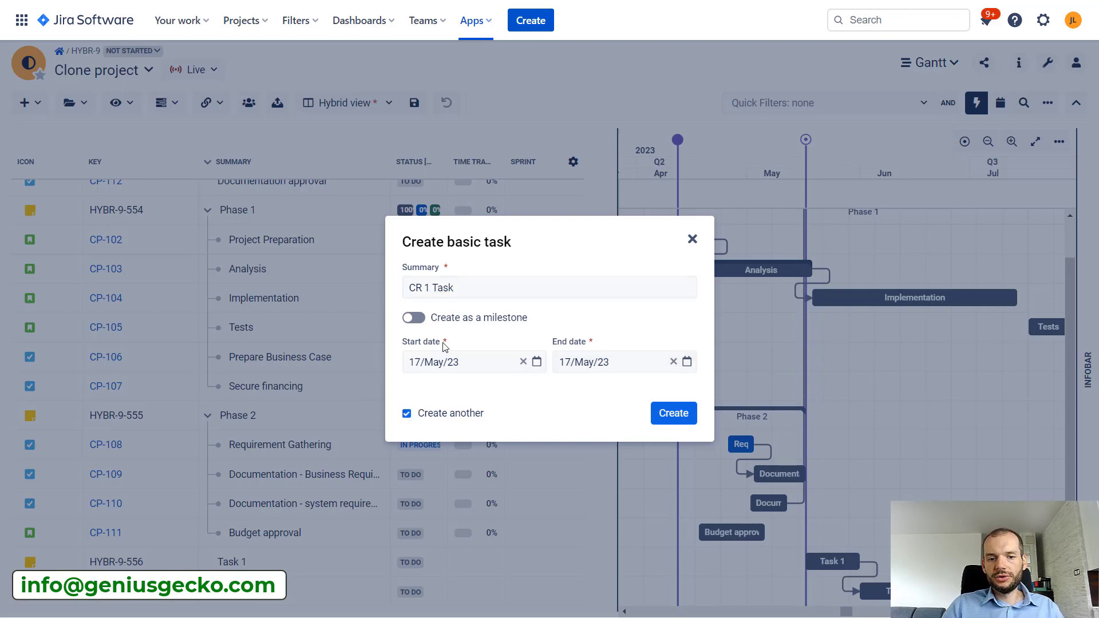
left_click(665, 415)
Create a second basic task named "CR 1 Task 2" and close the task creation dialog.
left_click(456, 300)
type("CR ")
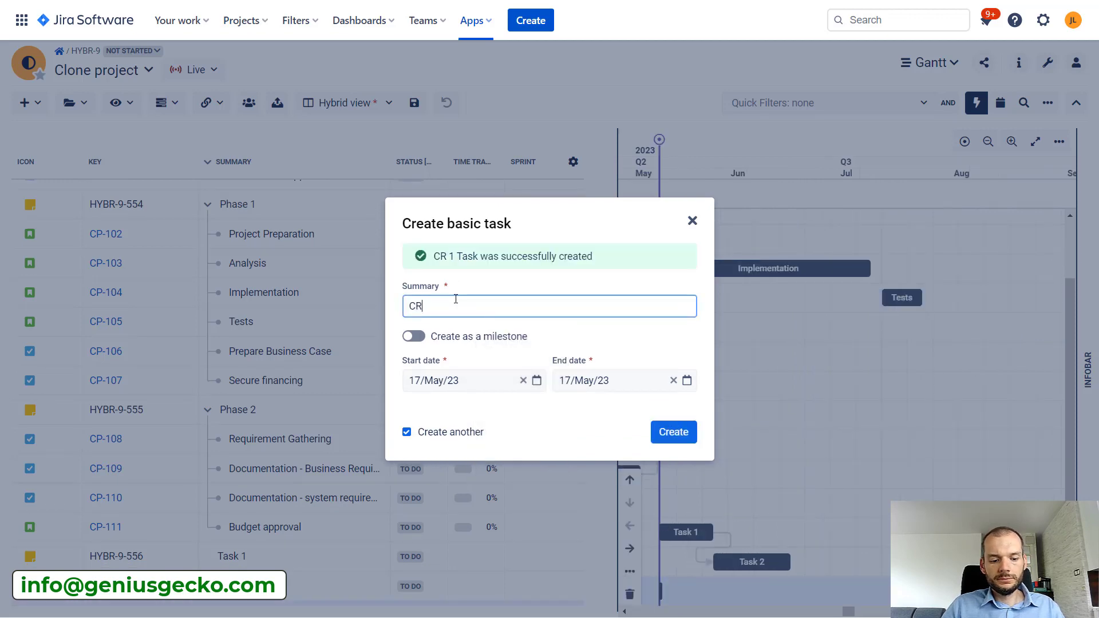
type("1 Task 2")
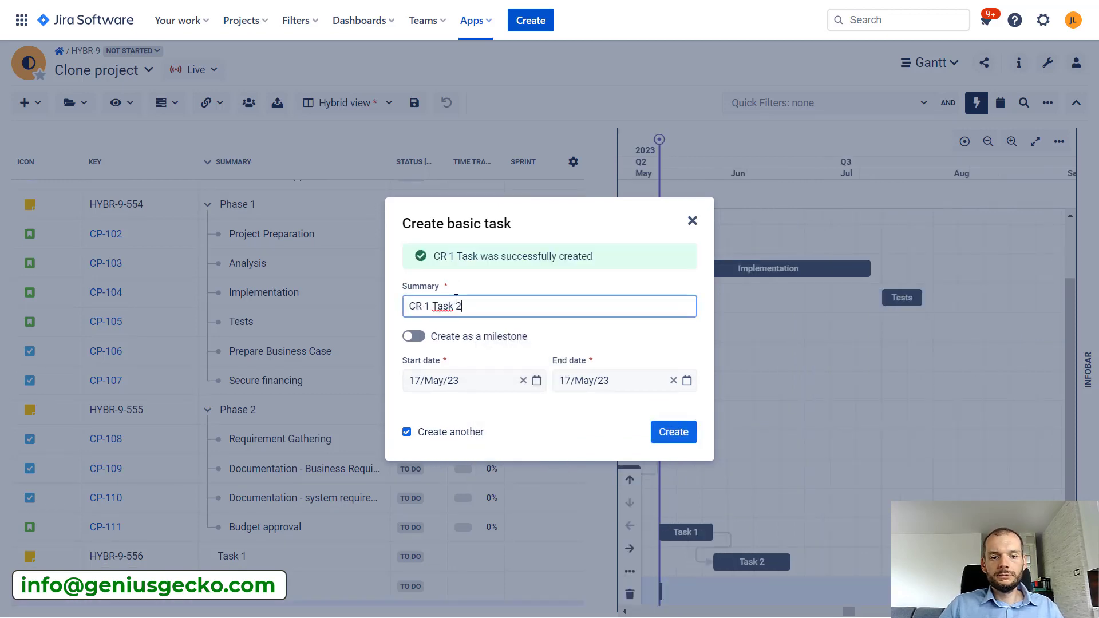
left_click(675, 432)
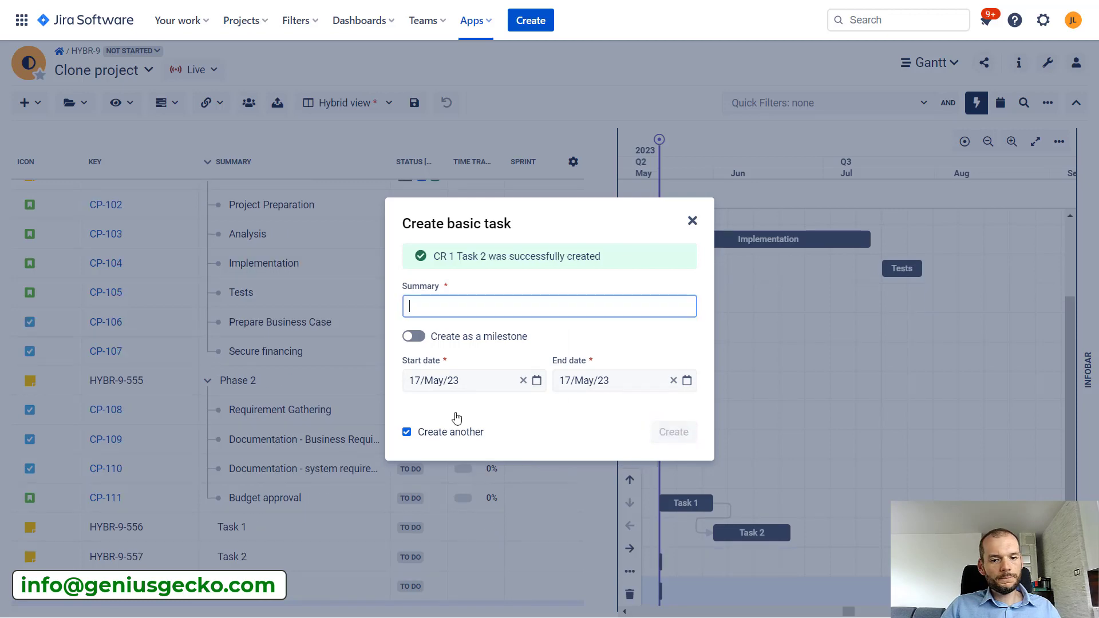
left_click(692, 220)
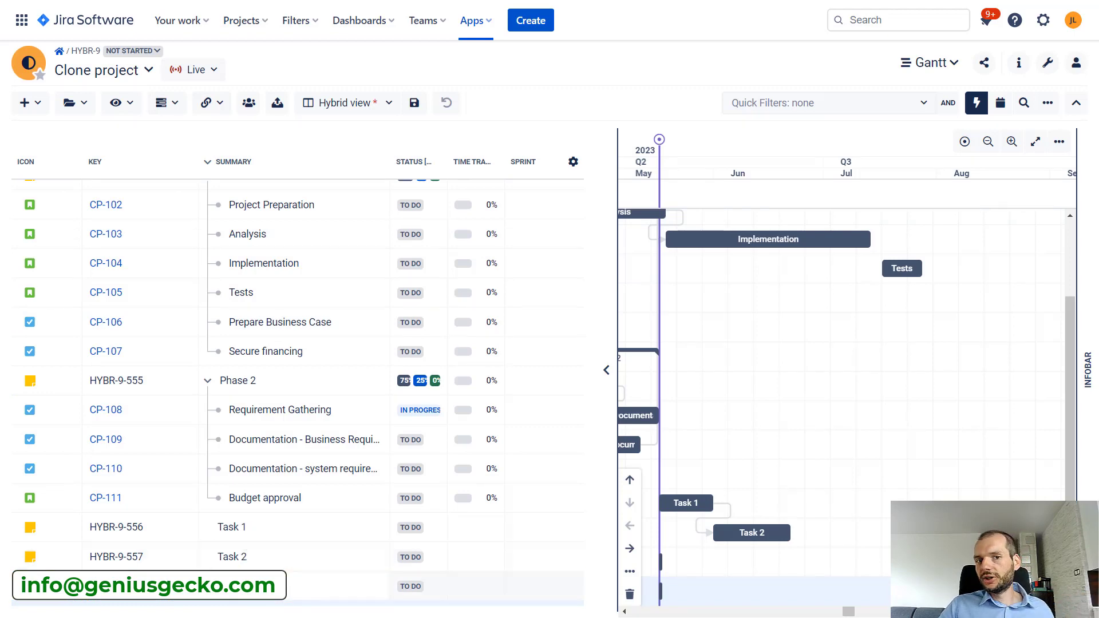
In the CR1 scenario, lengthen the CR 1 Task bar to 08/Jun/23 and also the CR 1 Task 2 bar, and try to link them.
left_click(192, 70)
left_click(209, 143)
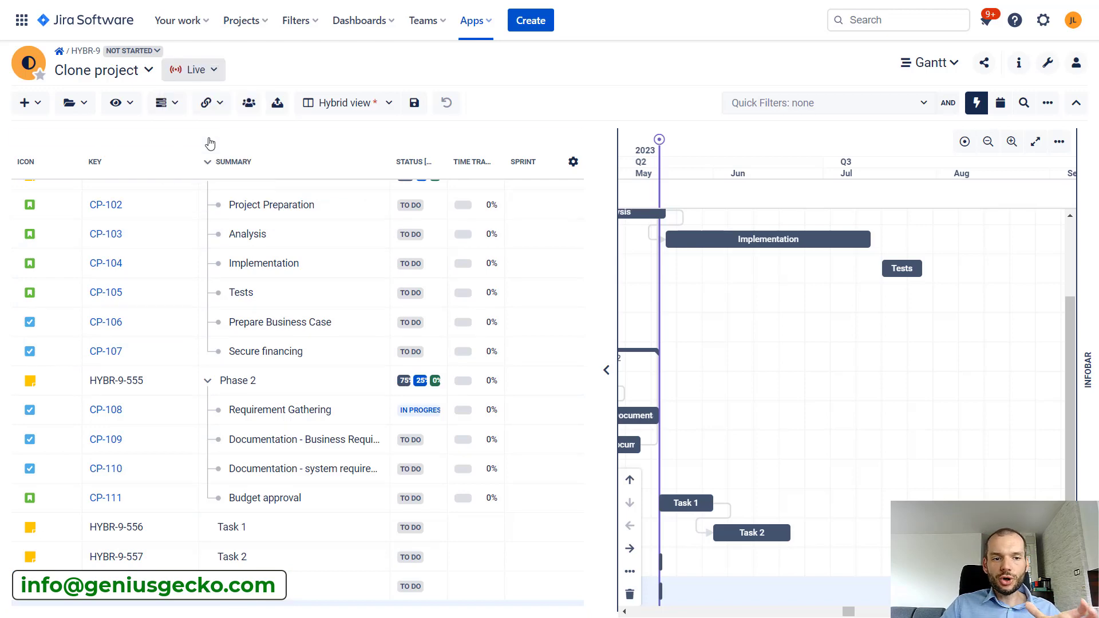
left_click_drag(660, 560, 760, 549)
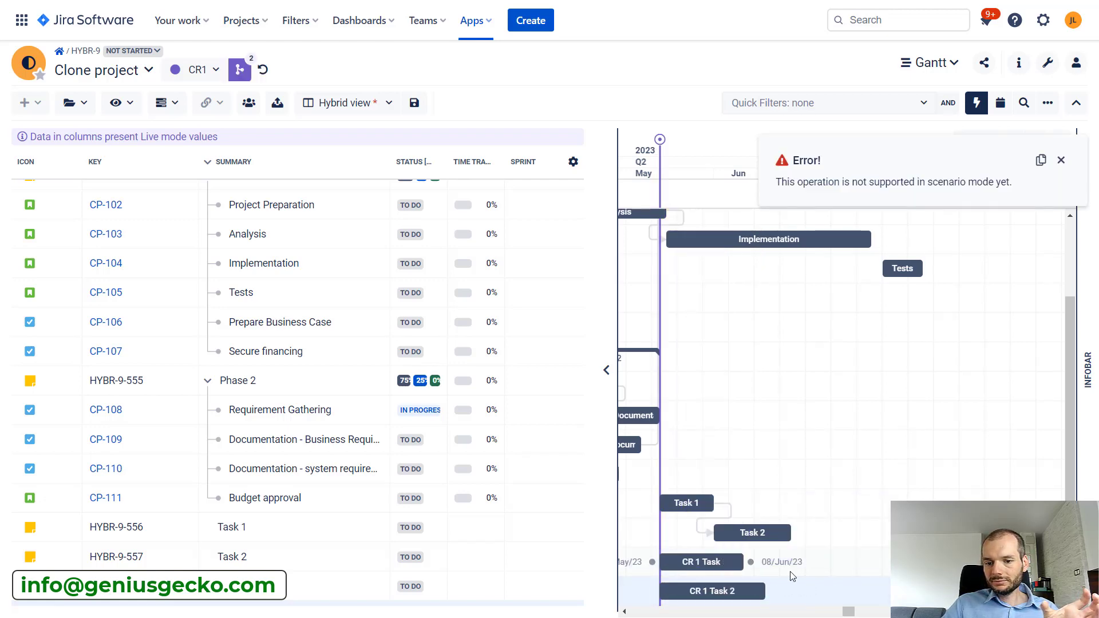
left_click(1063, 164)
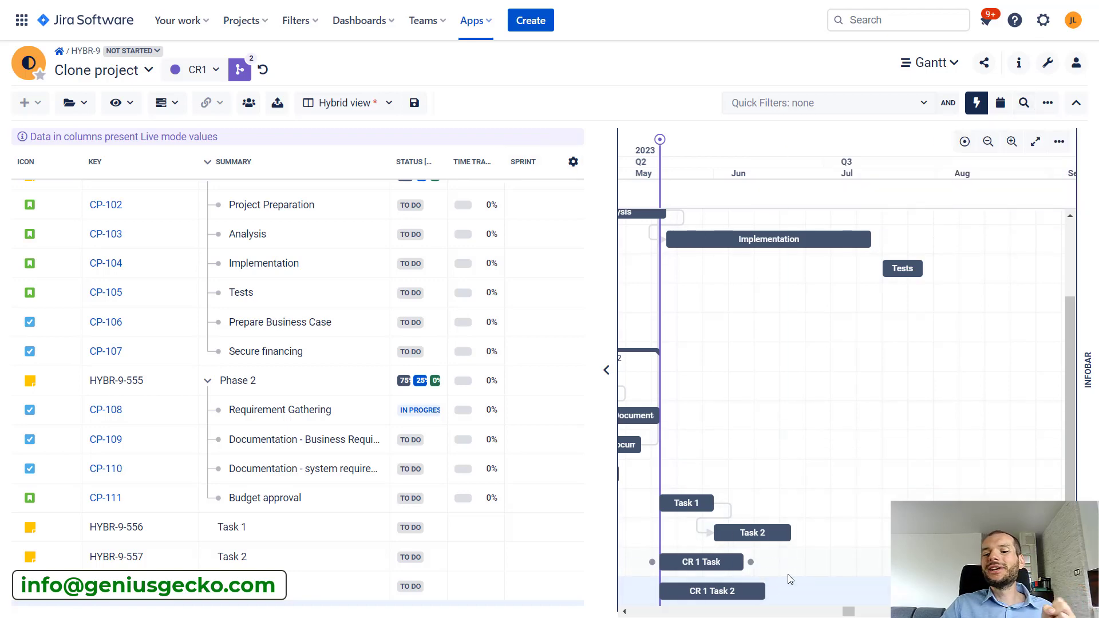
In Live mode, add dependencies from Task 2 to CR 1 Task and from CR 1 Task to CR 1 Task 2.
left_click(217, 71)
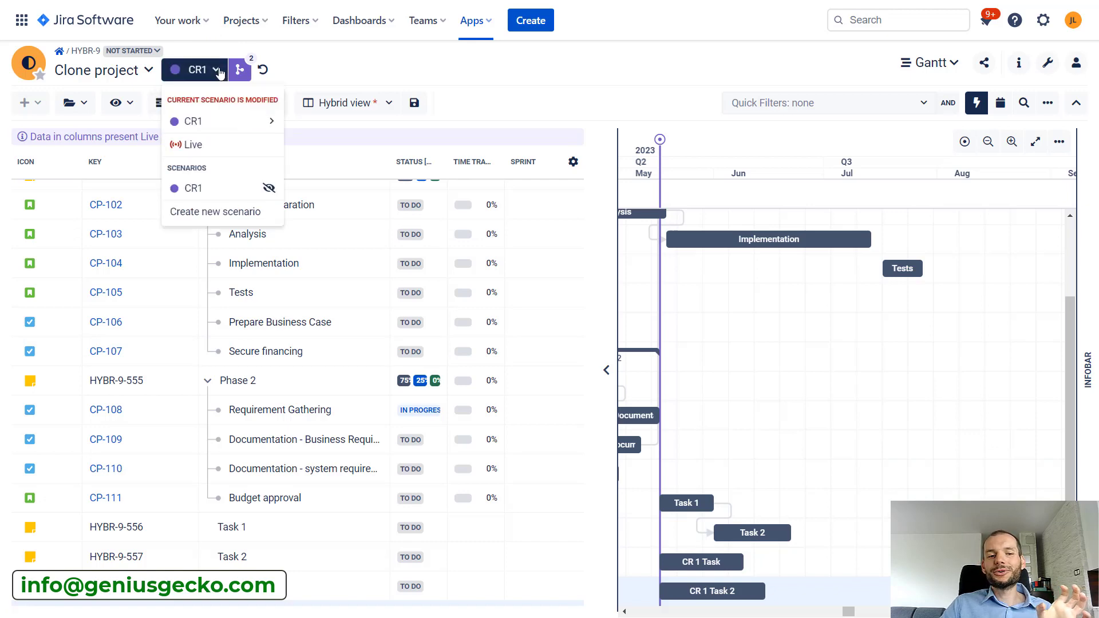
left_click(195, 144)
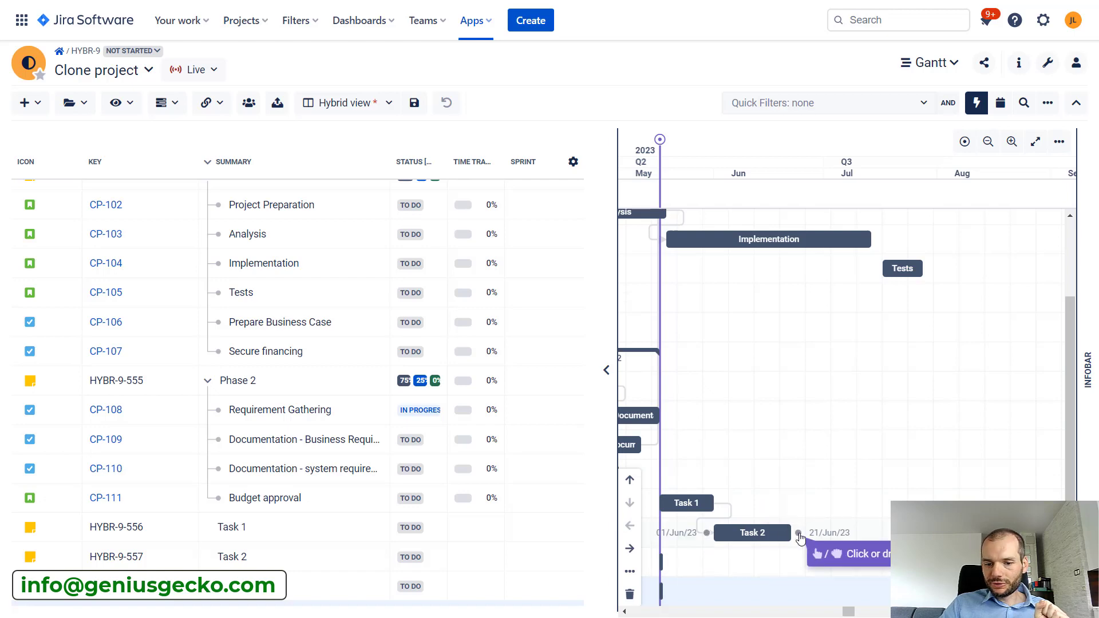
left_click_drag(801, 532, 663, 567)
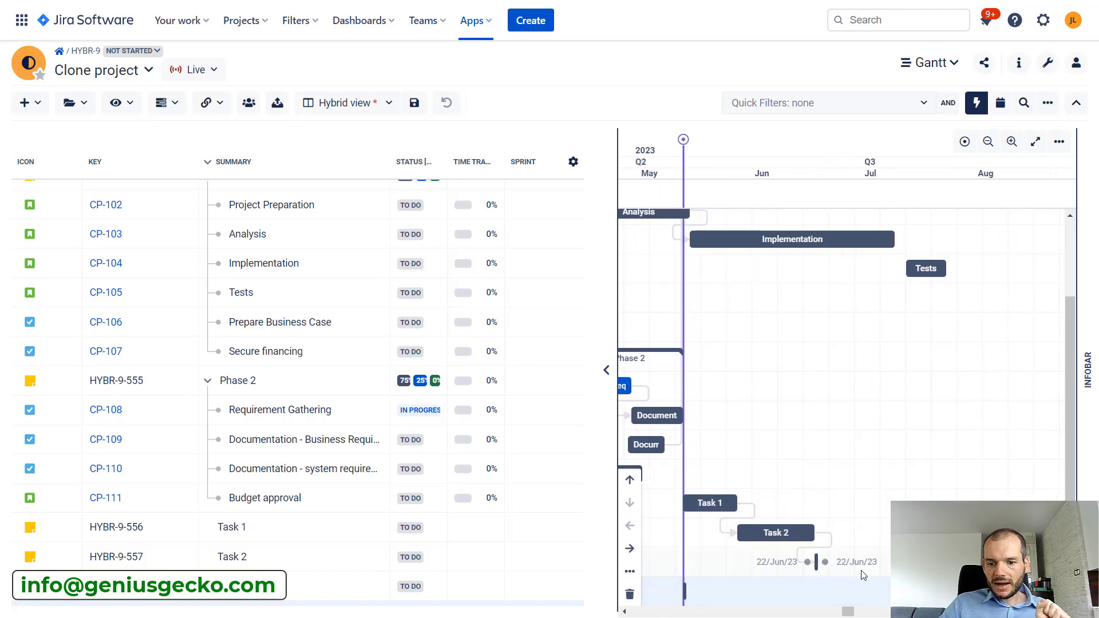
left_click_drag(827, 566, 685, 588)
Return to the CR1 scenario and shorten the CR 1 Task bar by pulling in its end date.
left_click(195, 69)
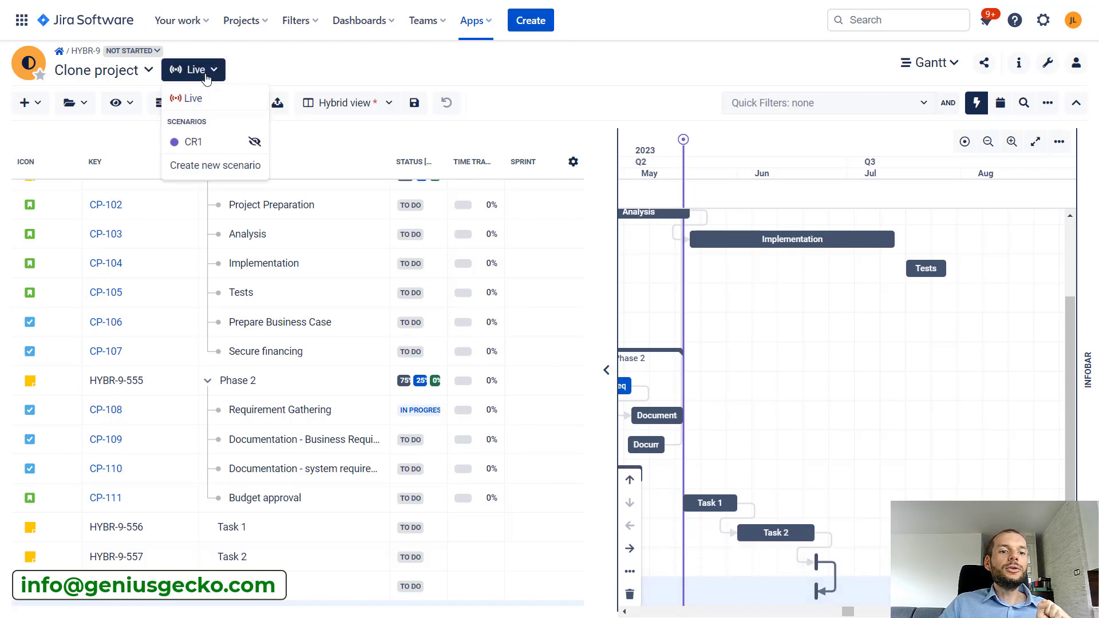
left_click(203, 145)
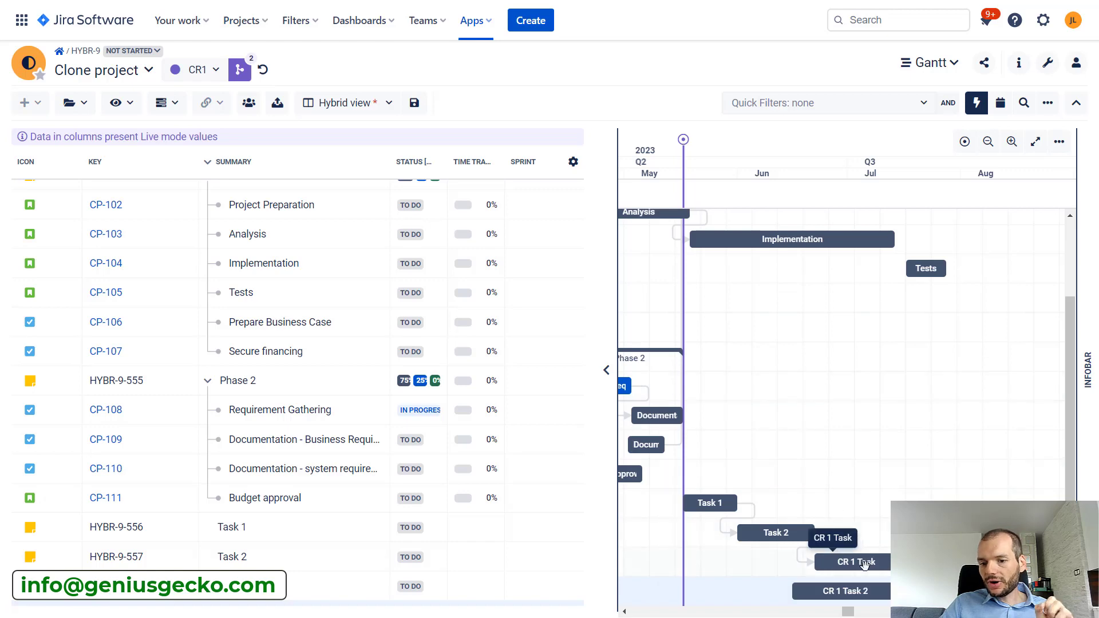
left_click_drag(897, 562, 851, 595)
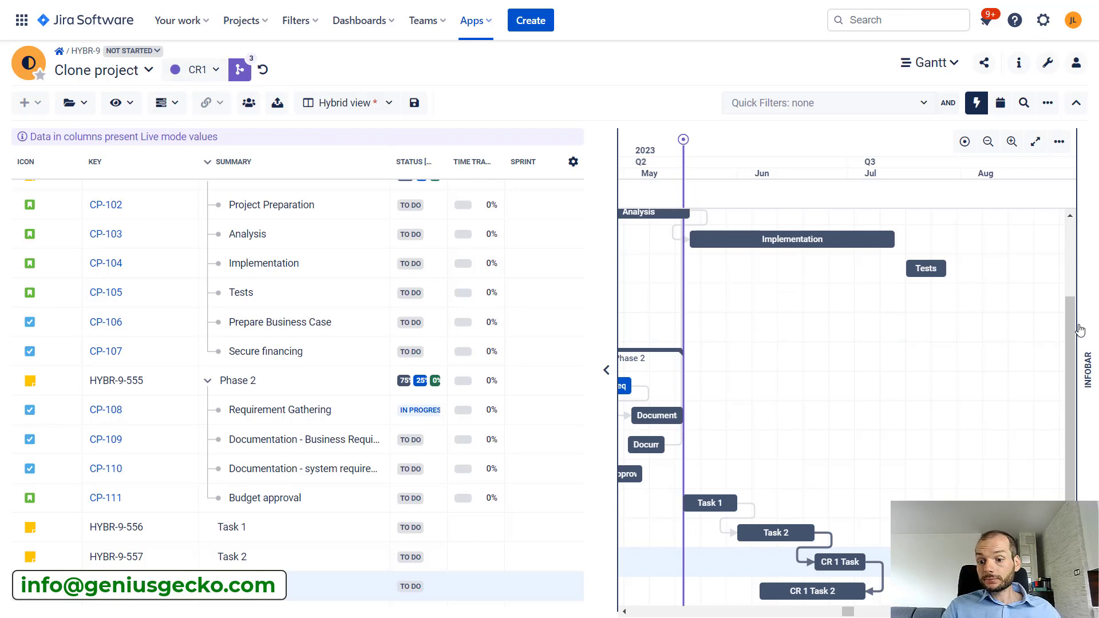
Review the CR1 scenario history and merge its changes into the live plan.
left_click(250, 64)
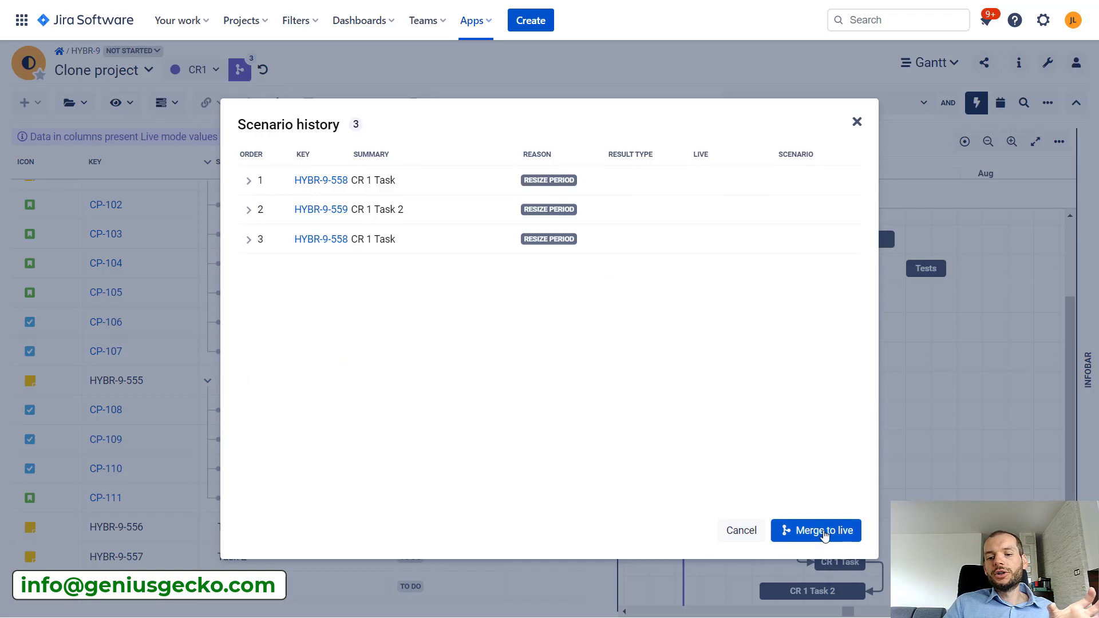
left_click(823, 531)
left_click(724, 360)
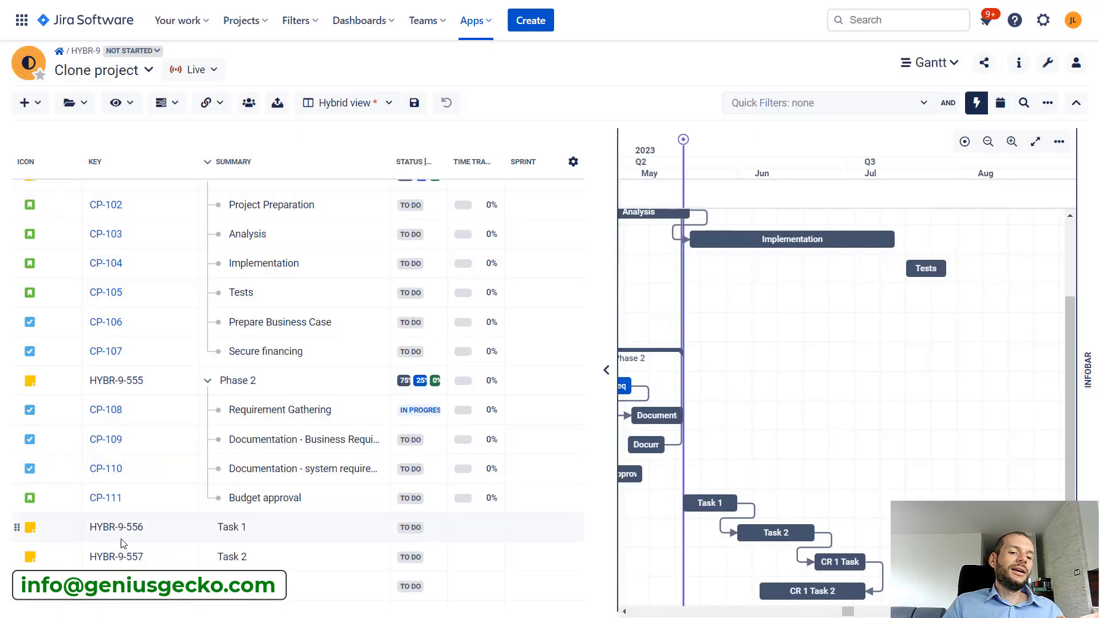
Open the available actions for the basic task Task 2.
right_click(288, 555)
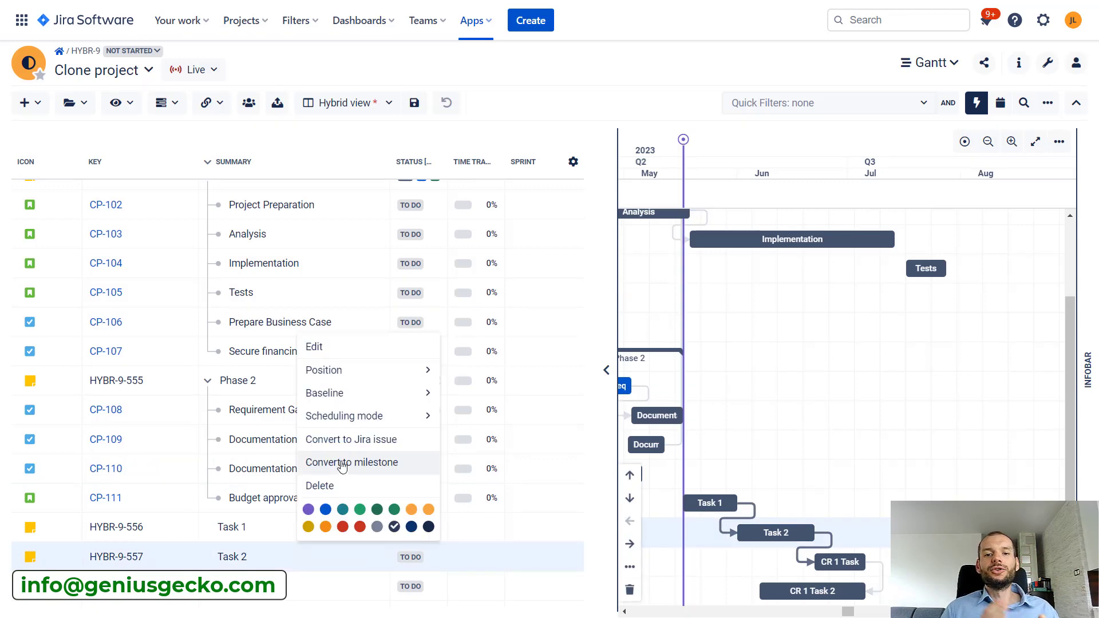